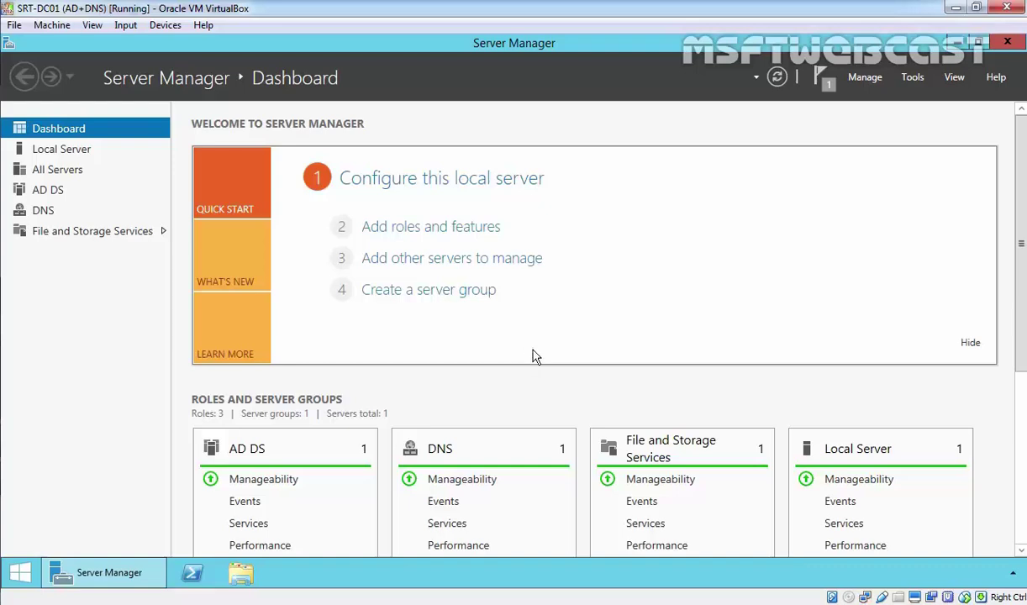
Open DFS Management and start creating a new namespace.
{"action": "left_click", "coordinate": [912, 77]}
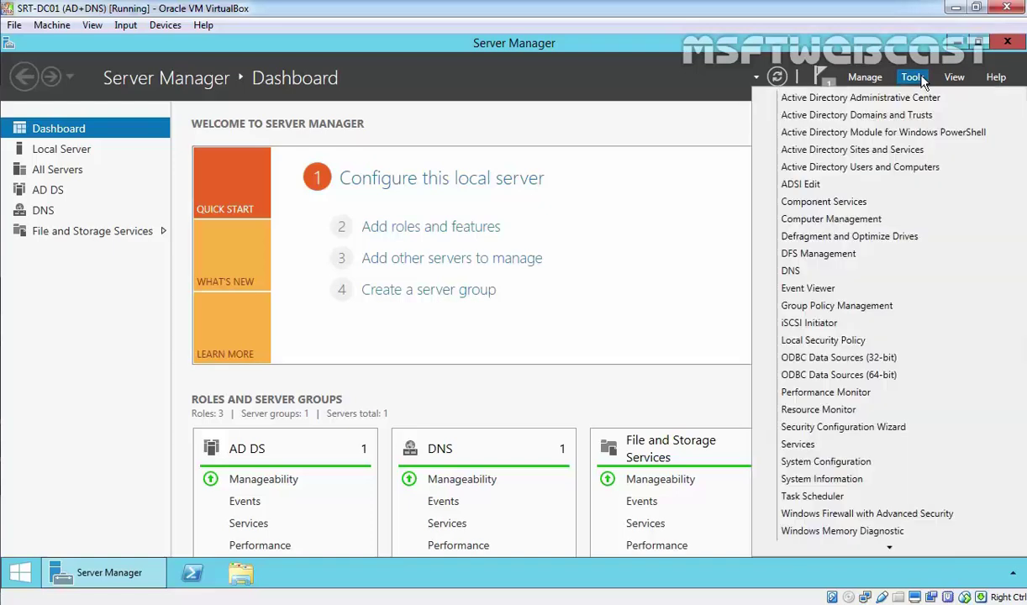
{"action": "left_click", "coordinate": [804, 255]}
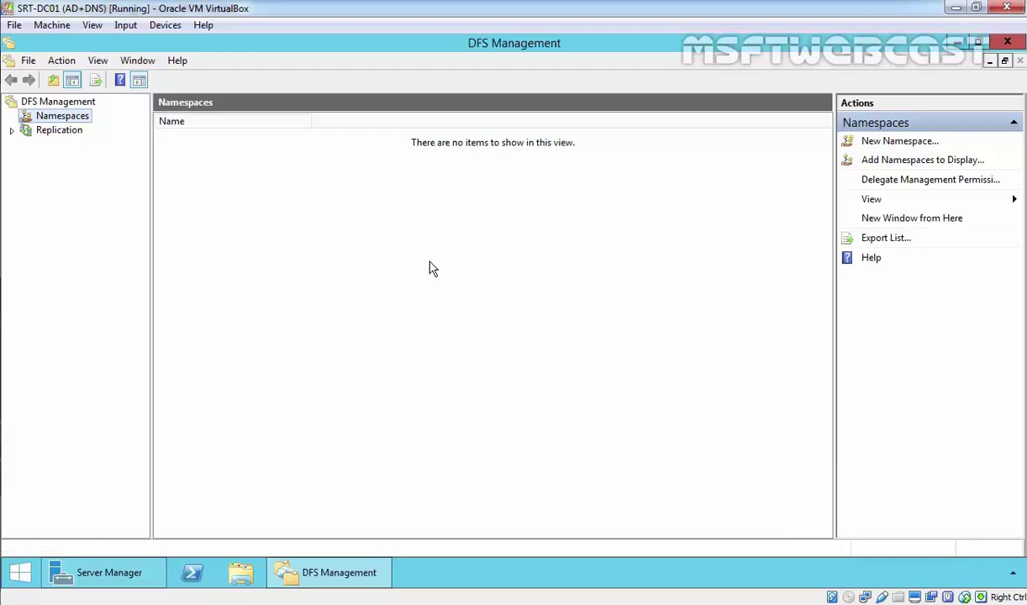
{"action": "right_click", "coordinate": [74, 122]}
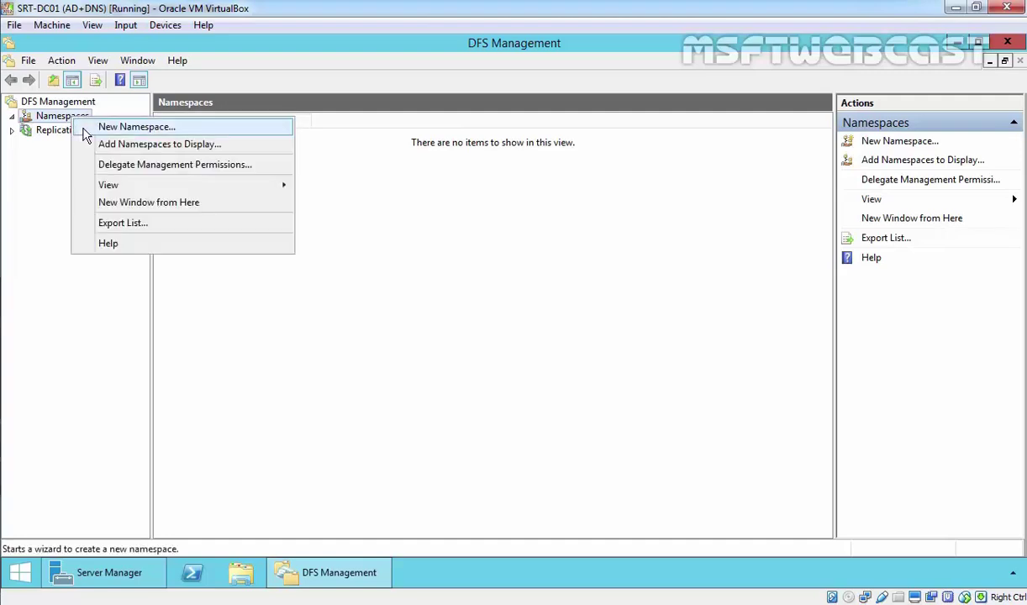
{"action": "left_click", "coordinate": [82, 126]}
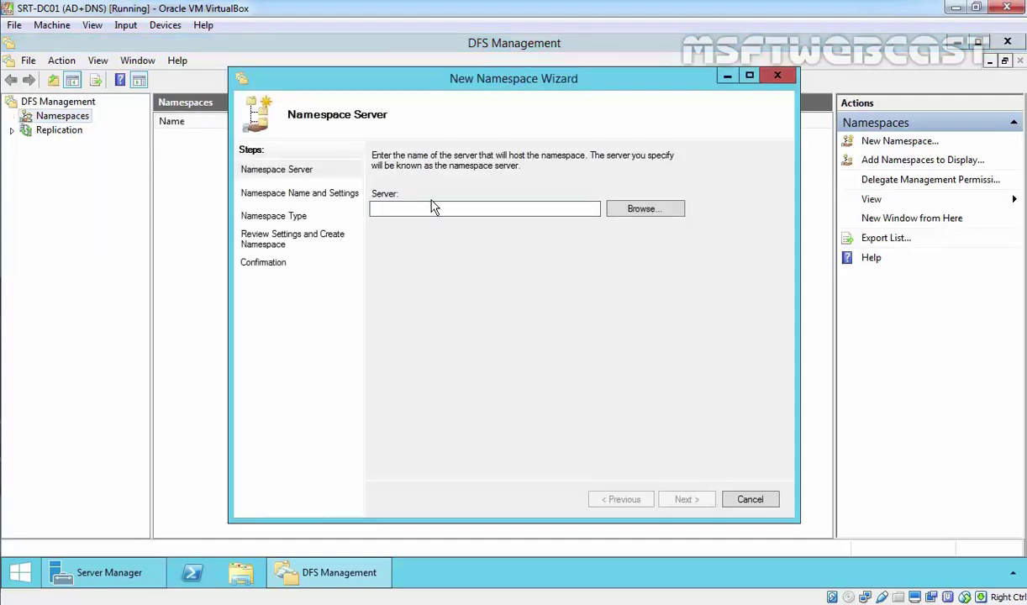
Look up the computer srt-dc01 in mylab.local and set it as the namespace server.
{"action": "left_click", "coordinate": [644, 209]}
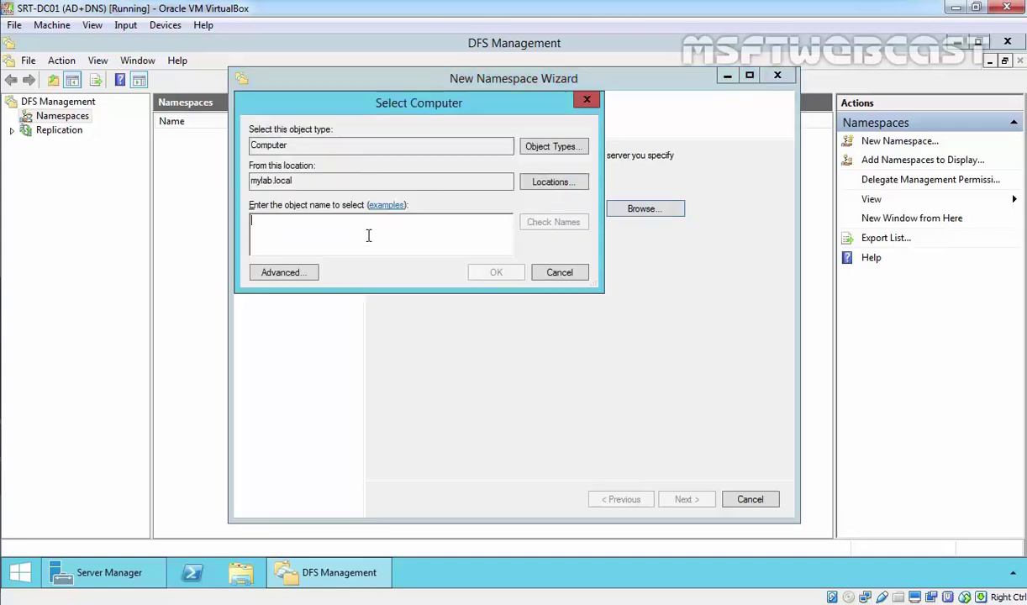
{"action": "type", "text": "srt-dc"}
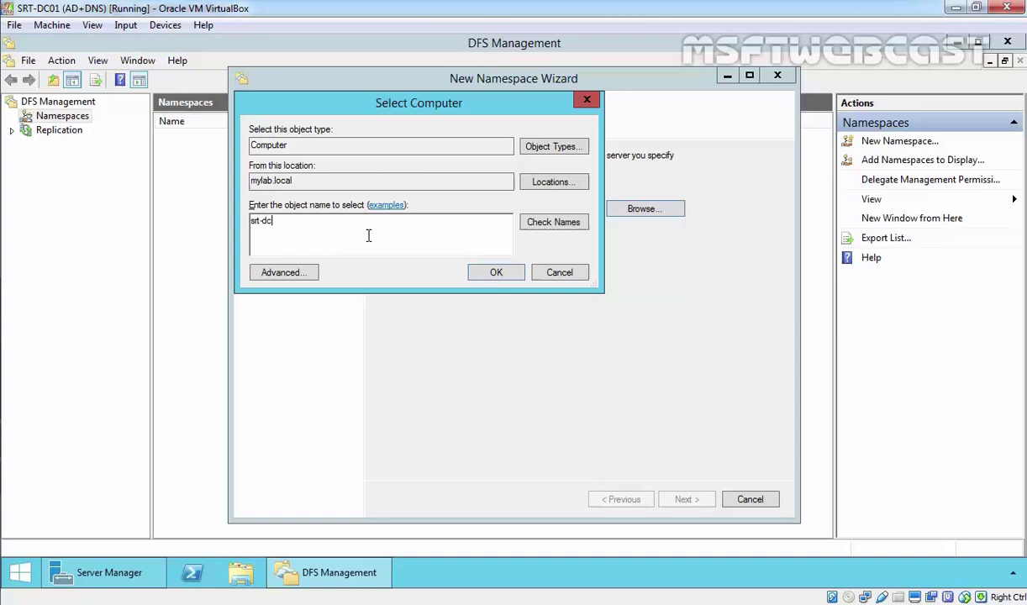
{"action": "type", "text": "01"}
{"action": "left_click", "coordinate": [524, 223]}
{"action": "left_click", "coordinate": [496, 276]}
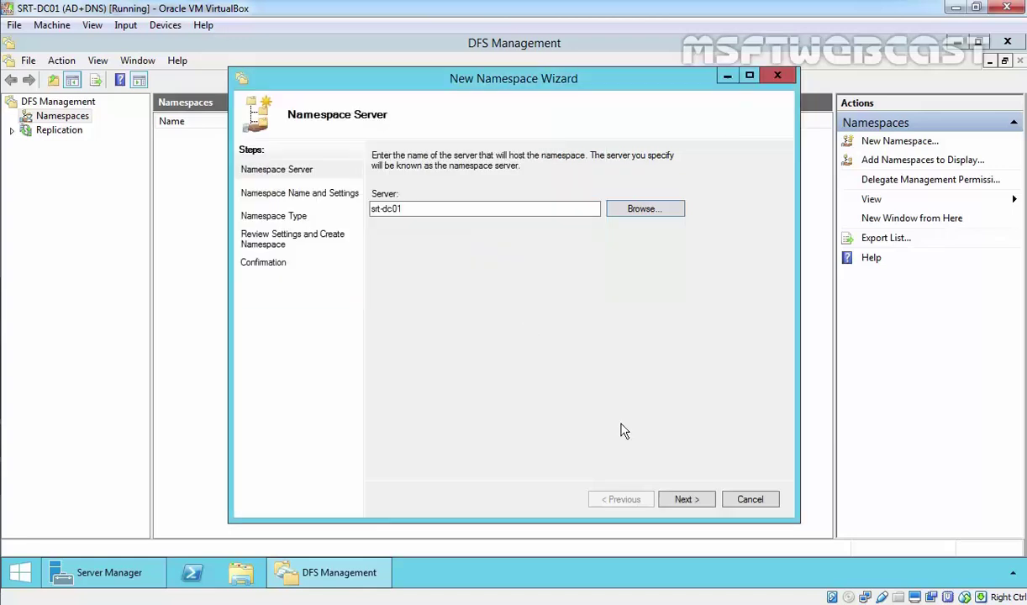
Name the namespace public_dfs and open the settings of its shared folder for editing.
{"action": "left_click", "coordinate": [680, 499]}
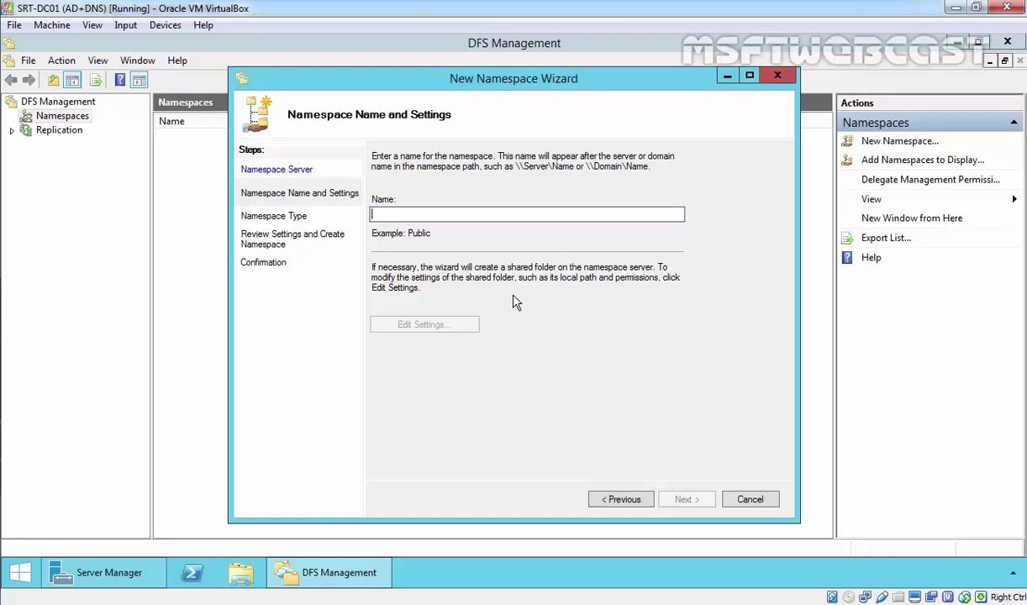
{"action": "type", "text": "public_dfs"}
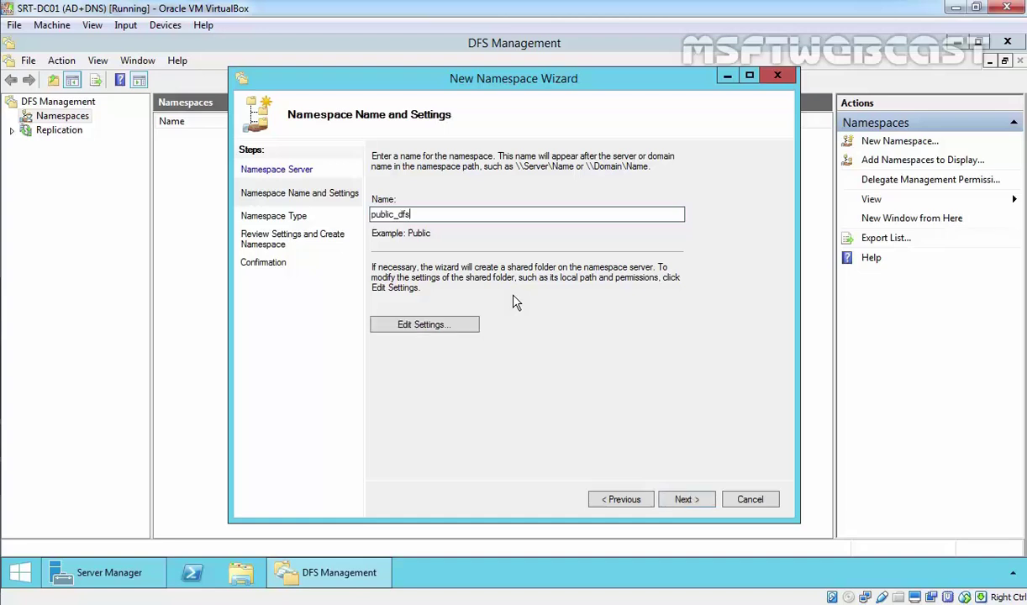
{"action": "left_click", "coordinate": [451, 325]}
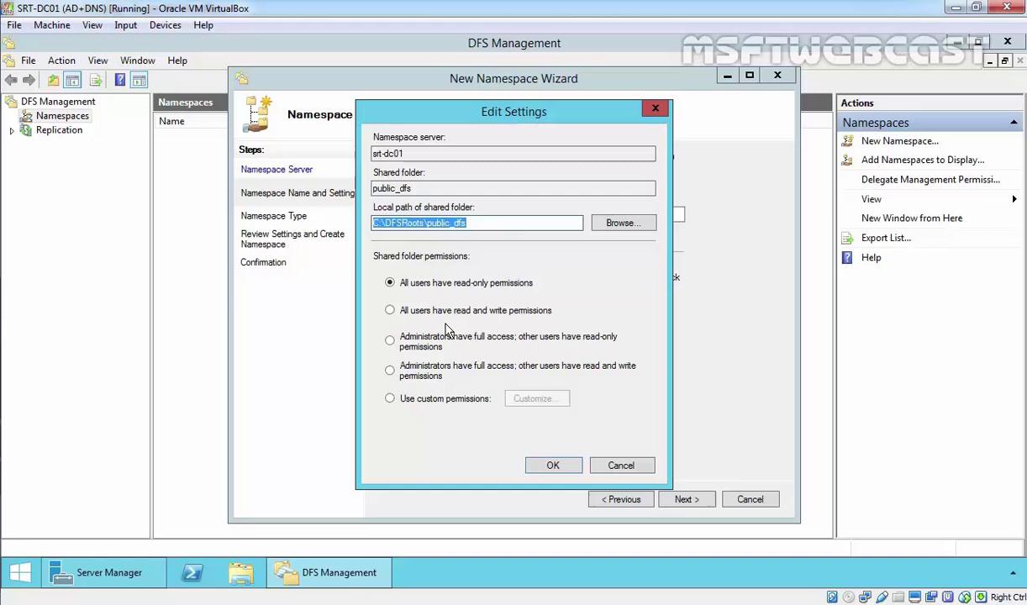
Review the custom permissions for the public_dfs shared folder, cancel them and return to read-only permissions for all users.
{"action": "left_click", "coordinate": [401, 388]}
{"action": "left_click", "coordinate": [519, 403]}
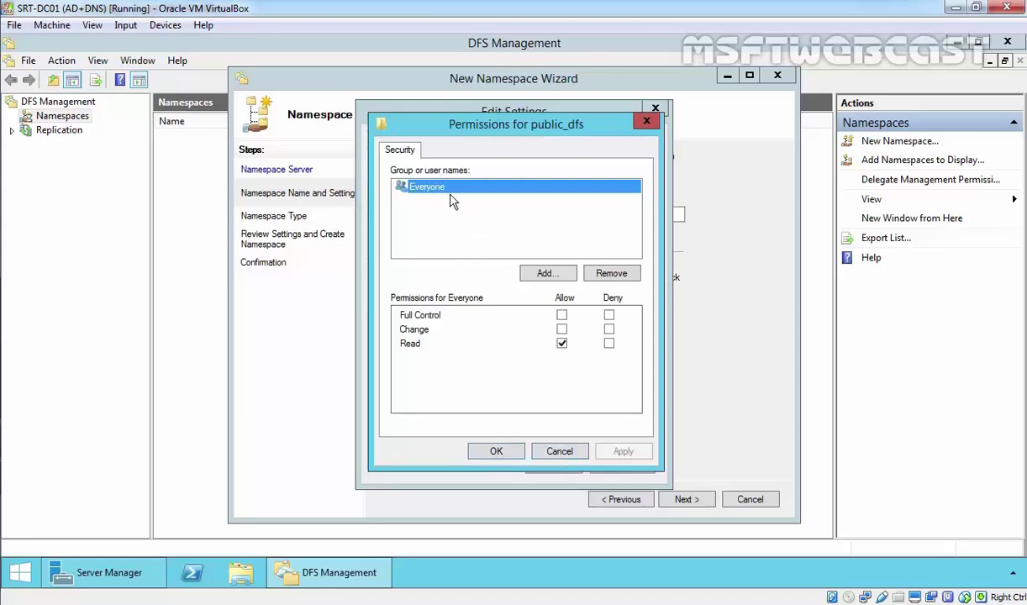
{"action": "left_click", "coordinate": [554, 453]}
{"action": "left_click", "coordinate": [401, 279]}
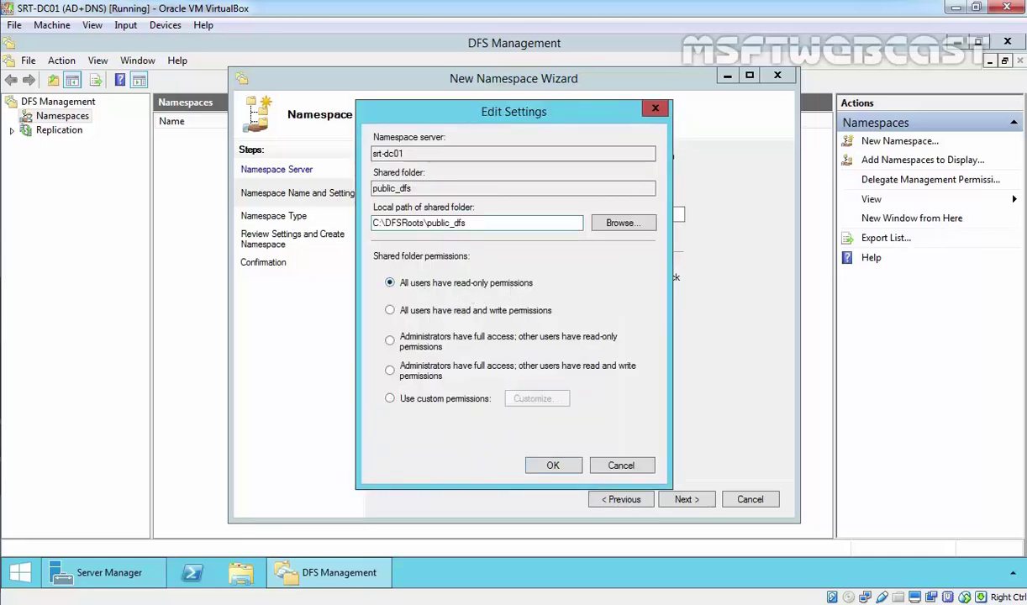
Set the shared folder's local path to E:\DFSRoots\public_dfs, checking the contents of Local Disk (E:) before accepting the settings.
{"action": "left_click_drag", "start_coordinate": [379, 222], "coordinate": [322, 213]}
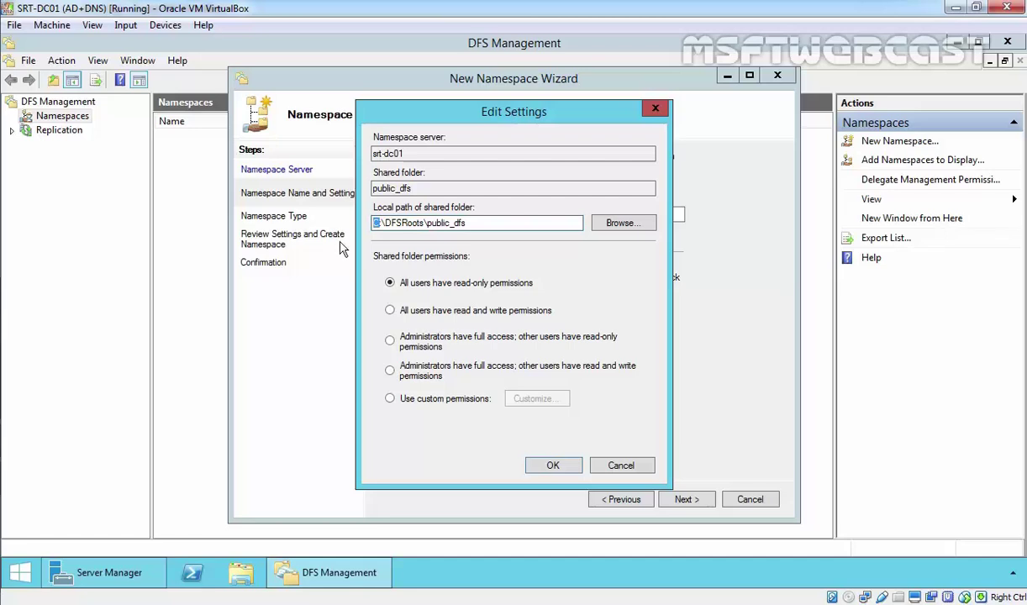
{"action": "type", "text": "E"}
{"action": "key", "text": "super+e"}
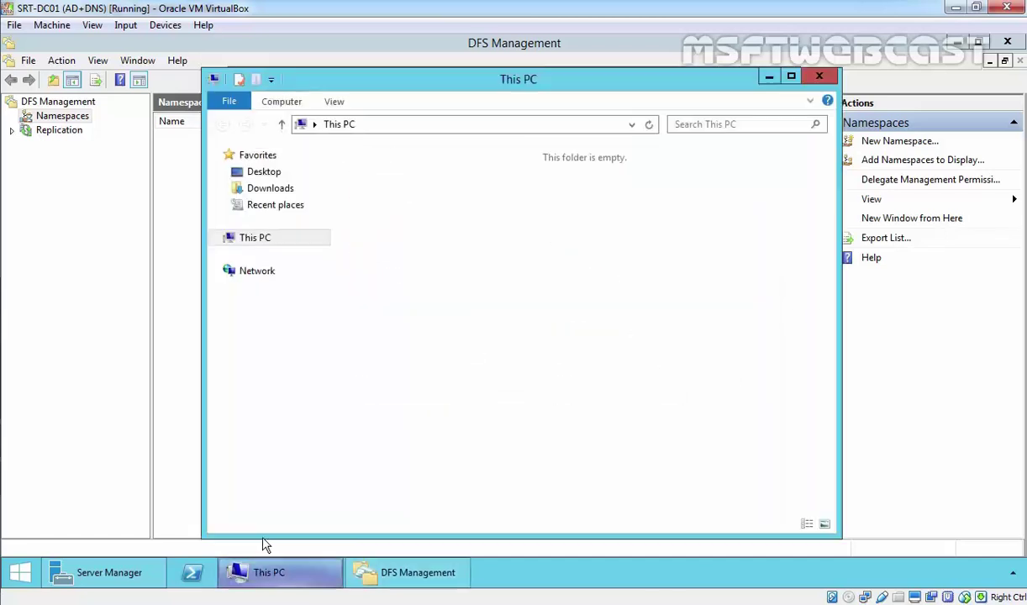
{"action": "double_click", "coordinate": [427, 371]}
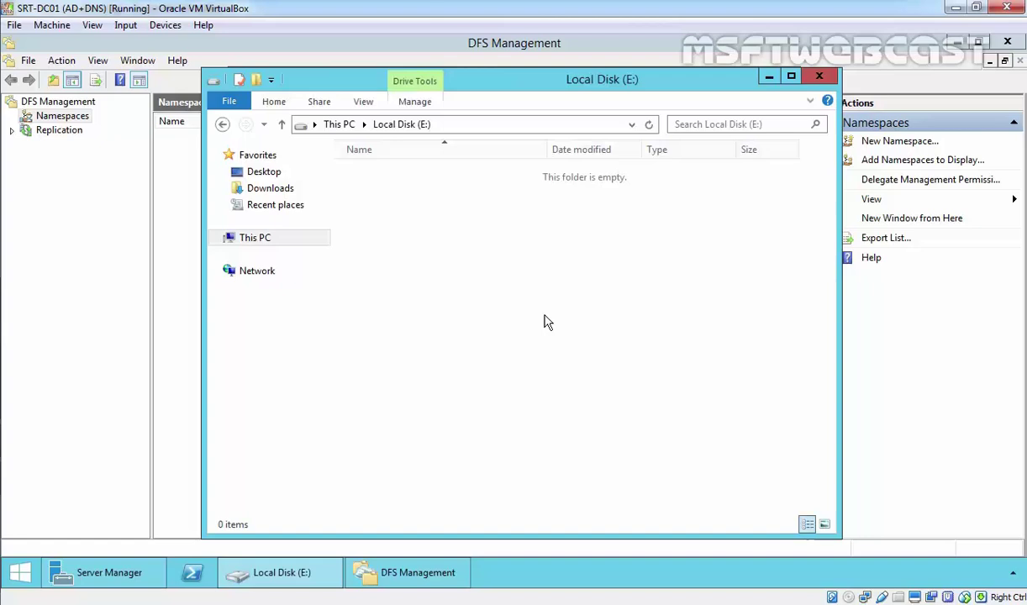
{"action": "left_click_drag", "start_coordinate": [545, 317], "coordinate": [380, 196]}
{"action": "left_click", "coordinate": [770, 78]}
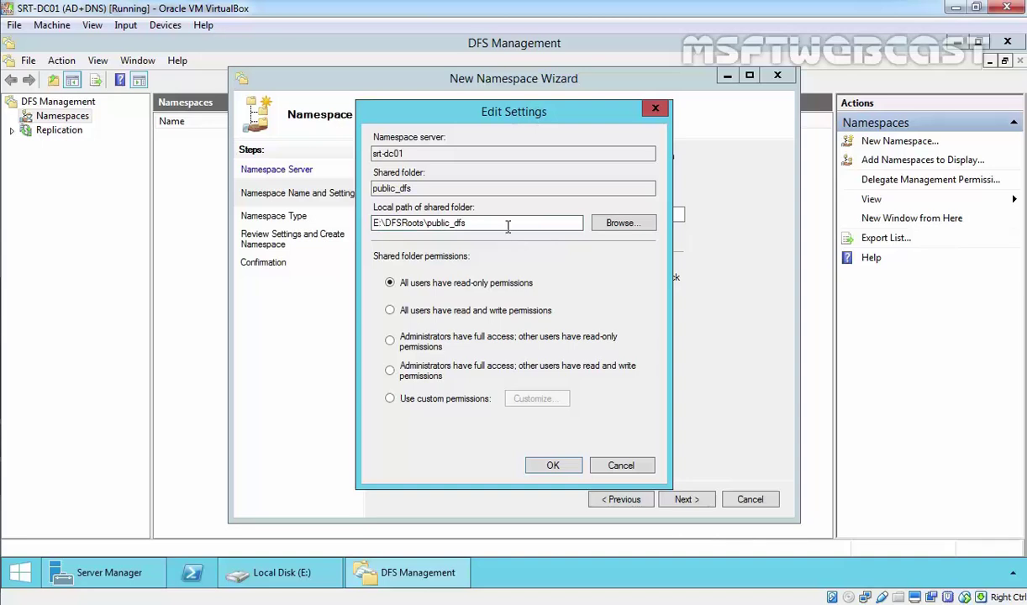
{"action": "left_click_drag", "start_coordinate": [508, 225], "coordinate": [369, 225]}
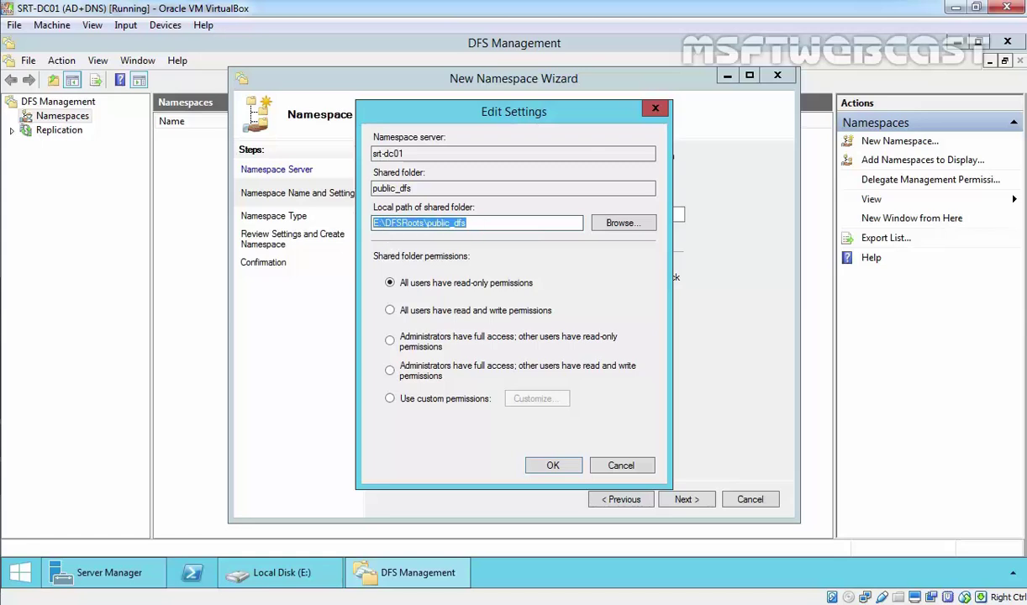
{"action": "left_click", "coordinate": [556, 467]}
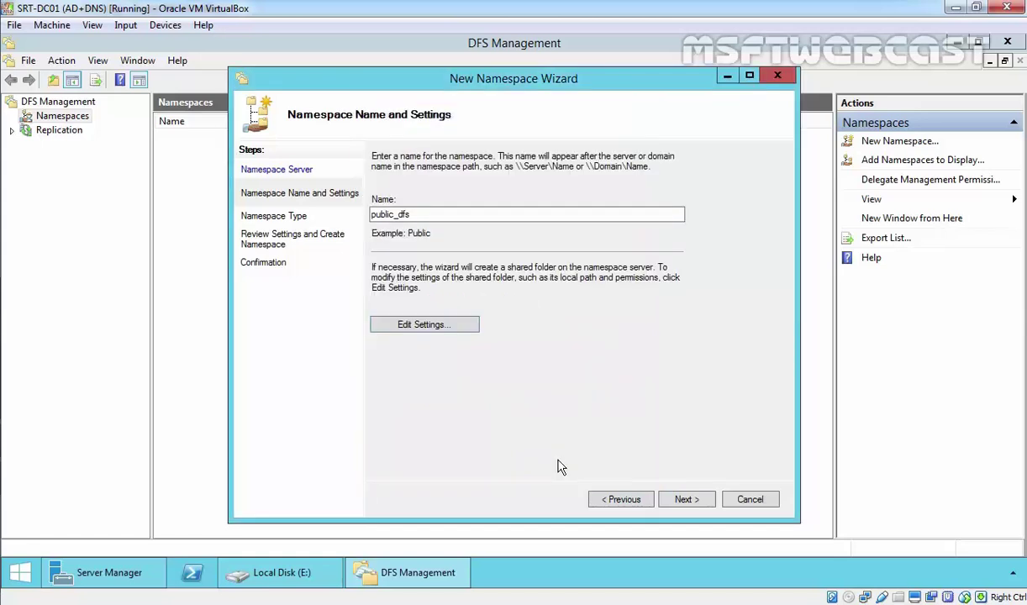
Create \\mylab.local\public_dfs as a domain-based namespace in Windows Server 2008 mode and close the wizard.
{"action": "left_click", "coordinate": [681, 501]}
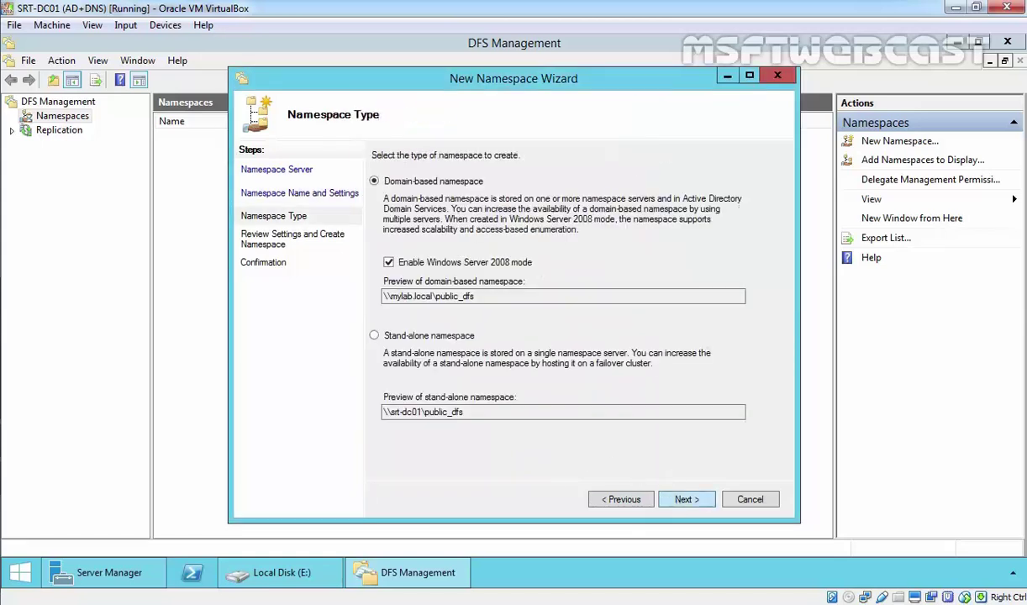
{"action": "left_click", "coordinate": [672, 500]}
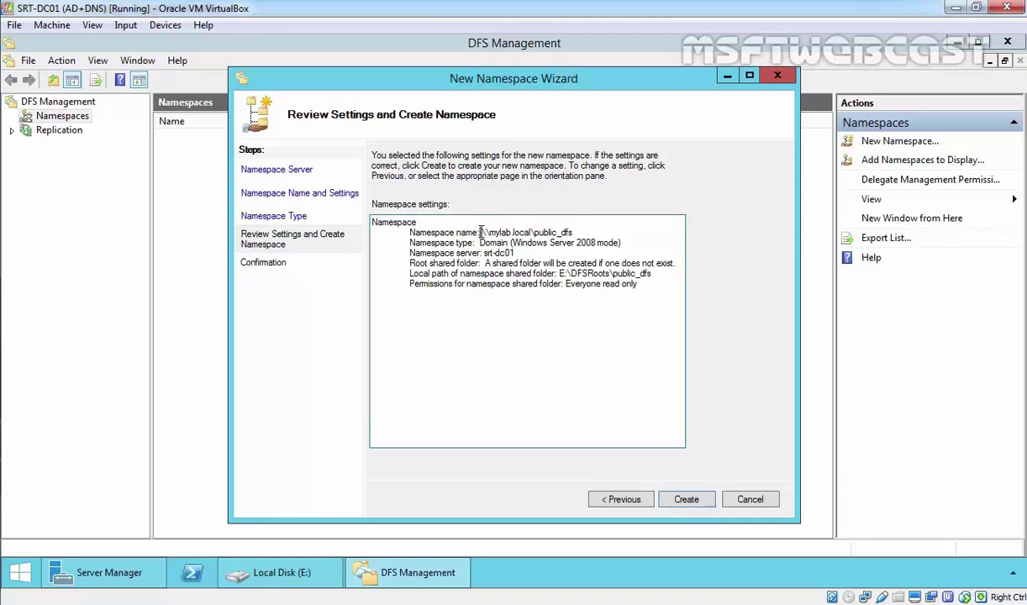
{"action": "left_click_drag", "start_coordinate": [480, 232], "coordinate": [589, 231]}
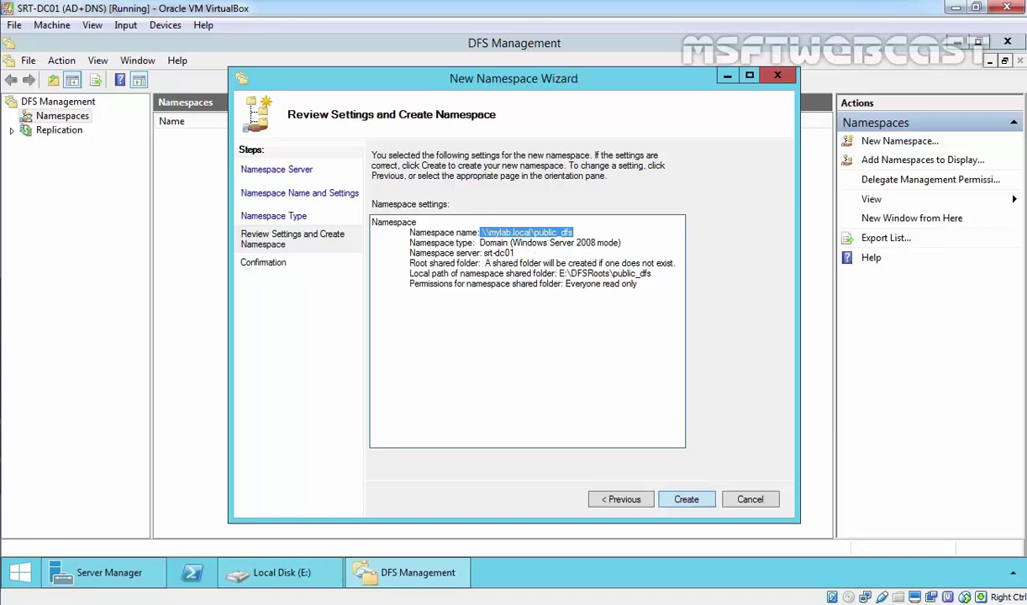
{"action": "left_click", "coordinate": [686, 499]}
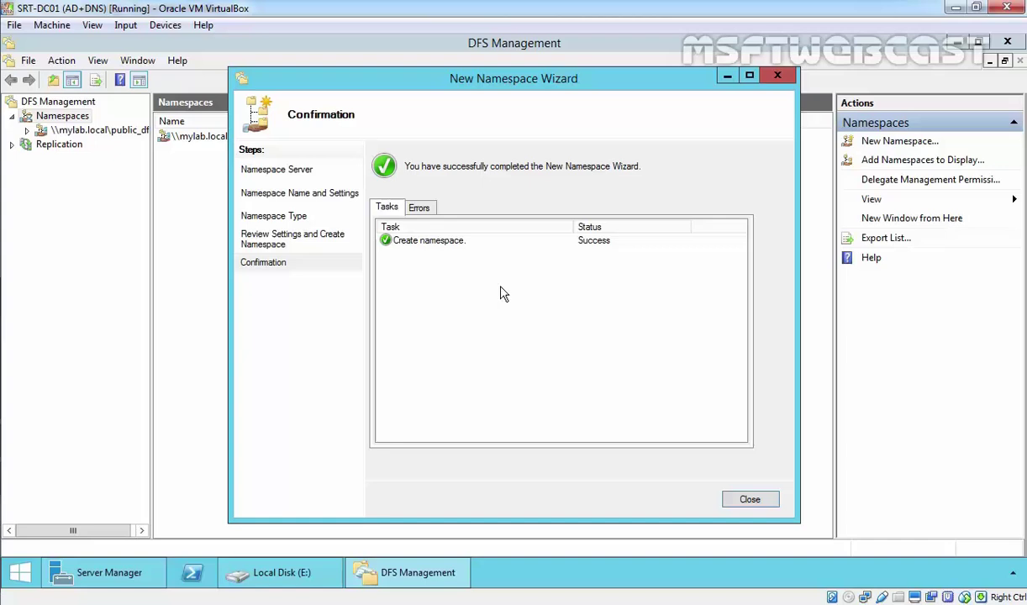
{"action": "left_click", "coordinate": [758, 502]}
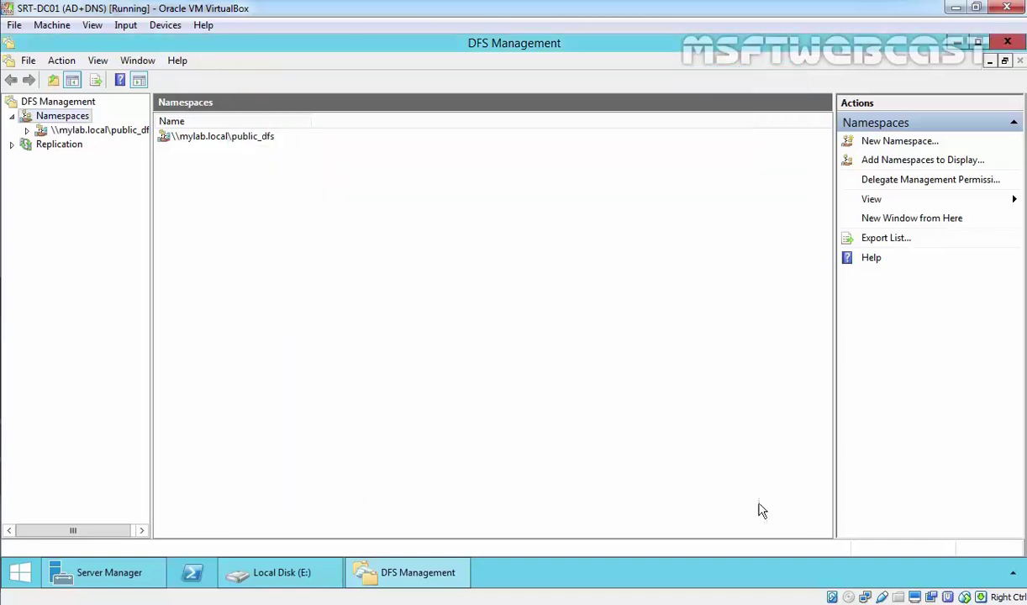
Start a new folder named DOCS in the \\mylab.local\public_dfs namespace.
{"action": "left_click", "coordinate": [94, 132]}
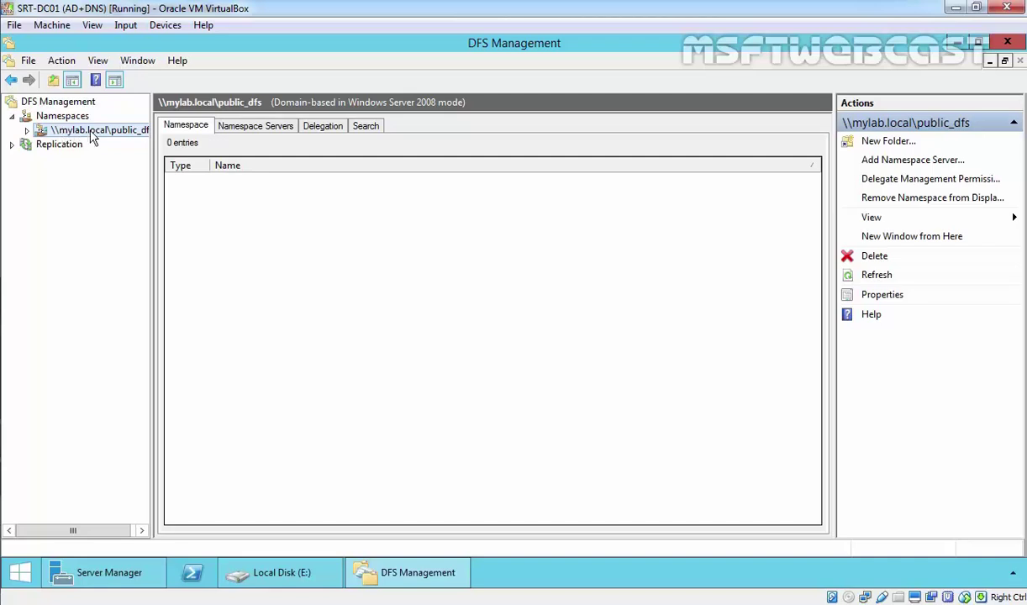
{"action": "right_click", "coordinate": [97, 133]}
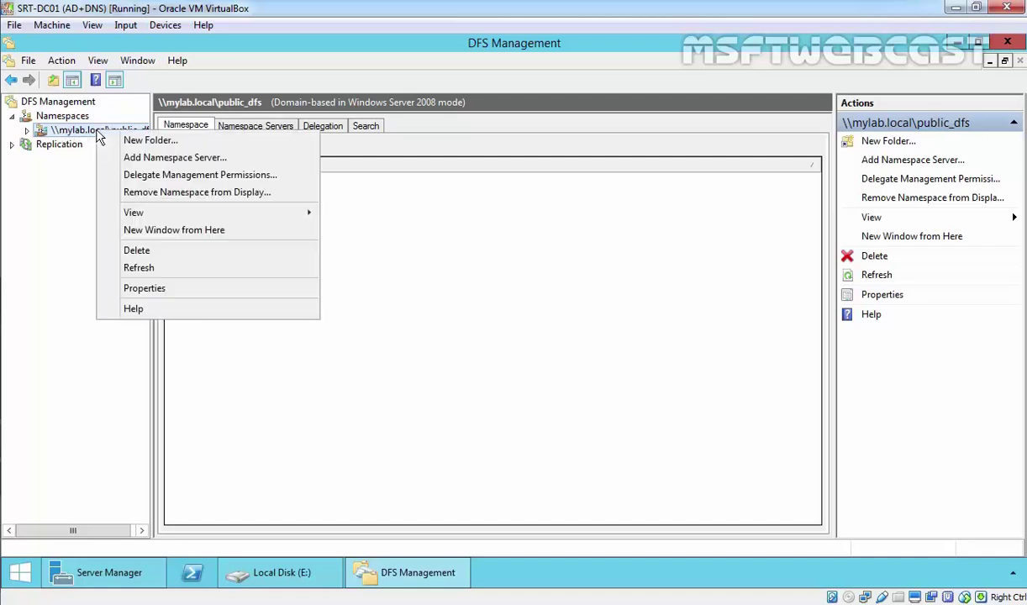
{"action": "left_click", "coordinate": [145, 141]}
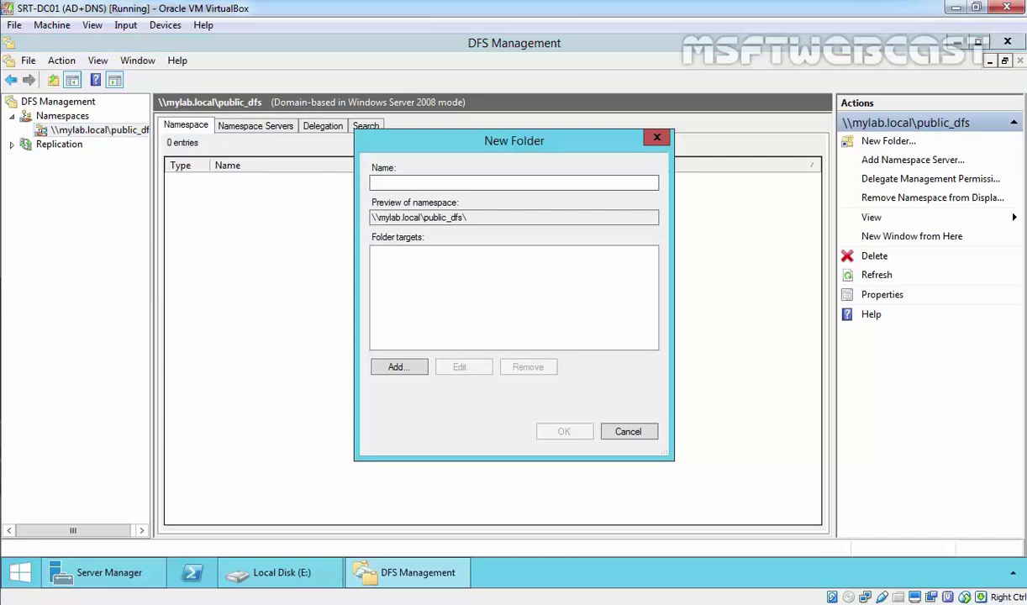
{"action": "type", "text": "DOCS"}
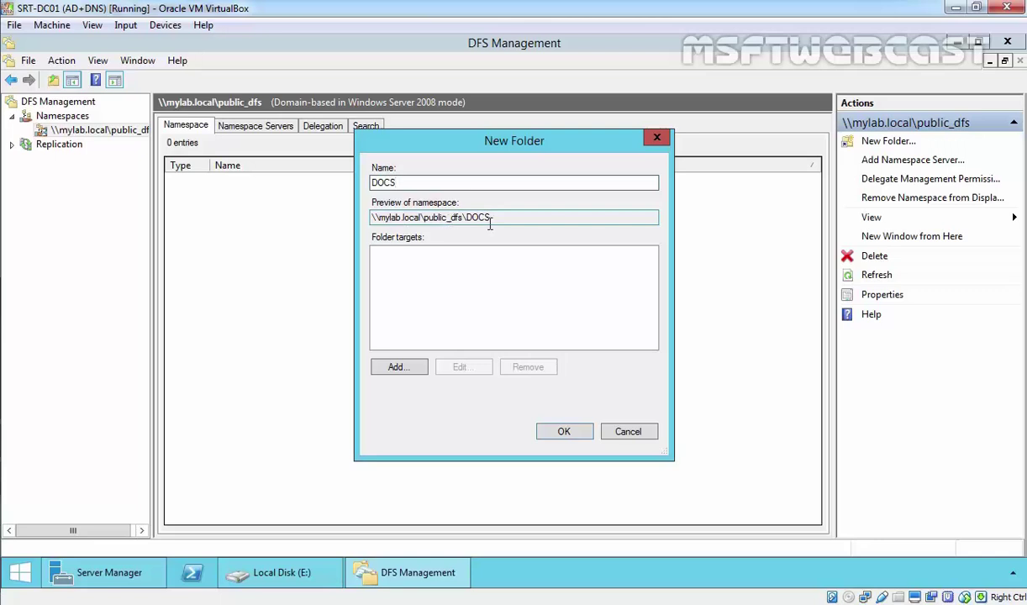
Add a folder target for DOCS and enter \\srt-fs01\docs as its path.
{"action": "left_click", "coordinate": [397, 368]}
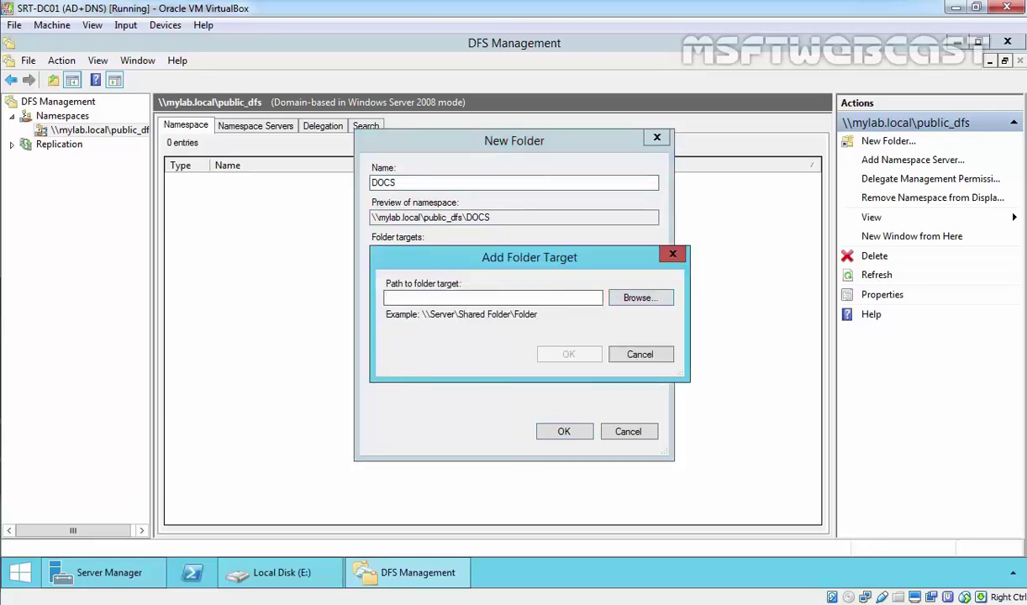
{"action": "type", "text": "\\\\srt-fs01\\docs"}
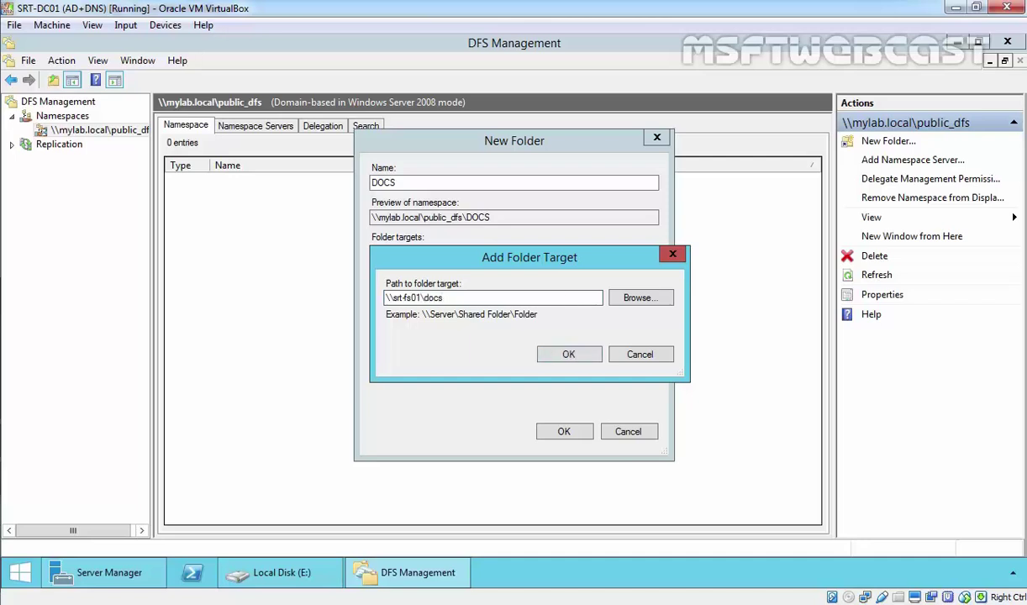
{"action": "left_click_drag", "start_coordinate": [555, 297], "coordinate": [360, 297]}
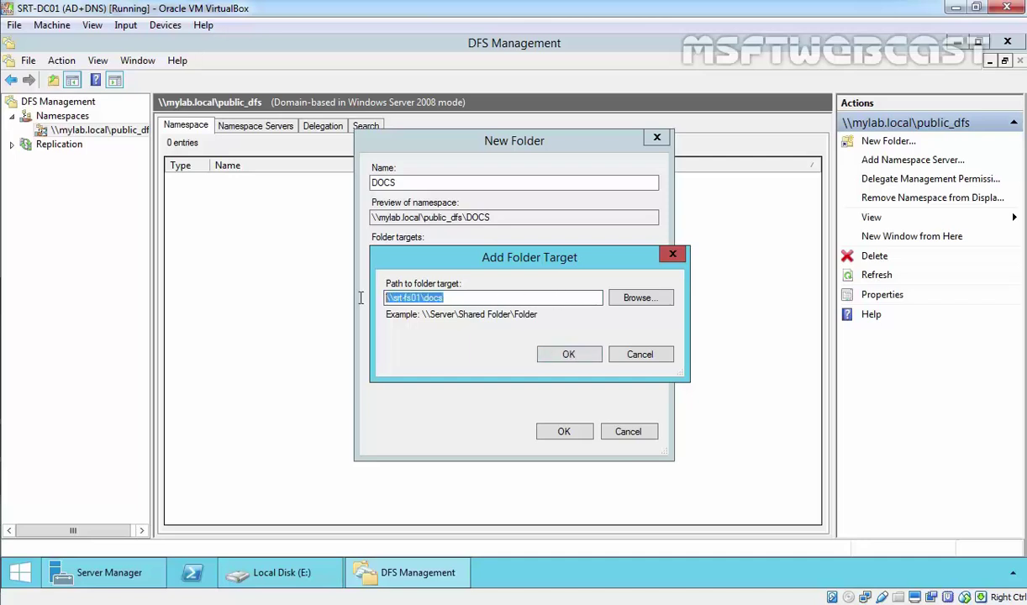
Browse for the folder target's server by searching computer names for srt and choosing SRT-FS01.
{"action": "left_click", "coordinate": [642, 297]}
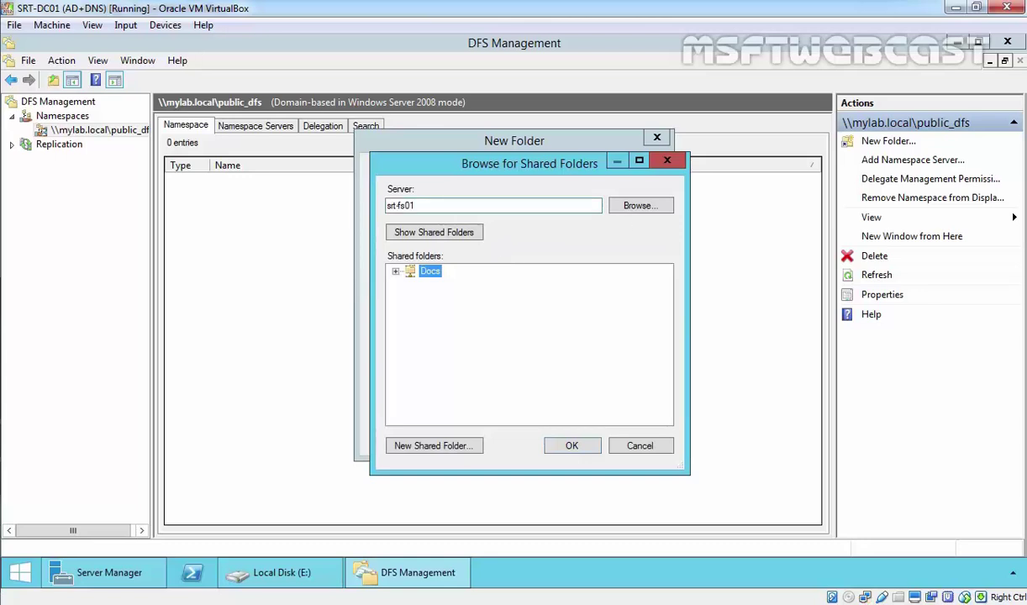
{"action": "left_click_drag", "start_coordinate": [420, 206], "coordinate": [332, 206]}
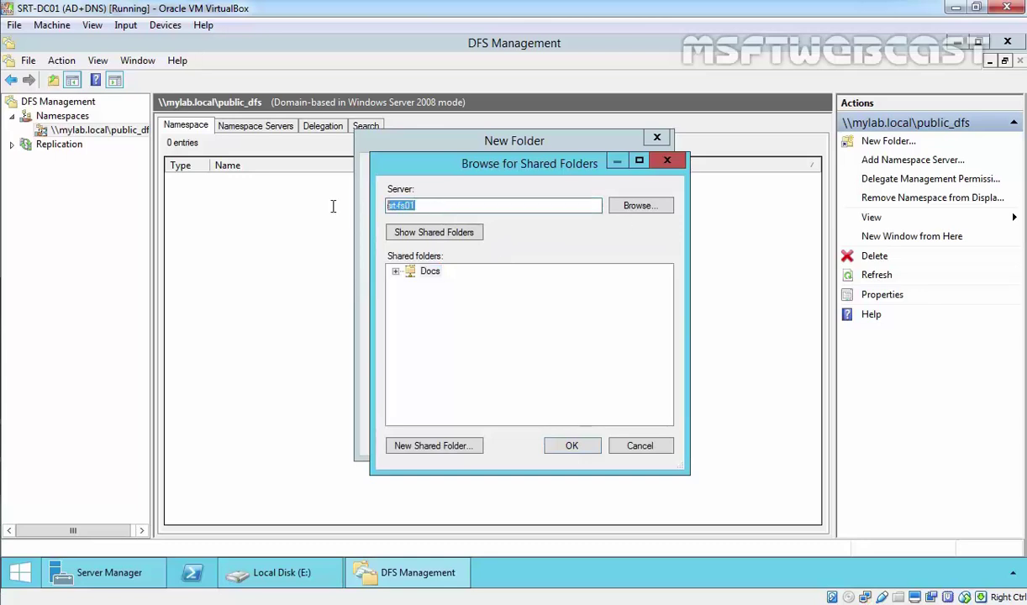
{"action": "left_click", "coordinate": [622, 205]}
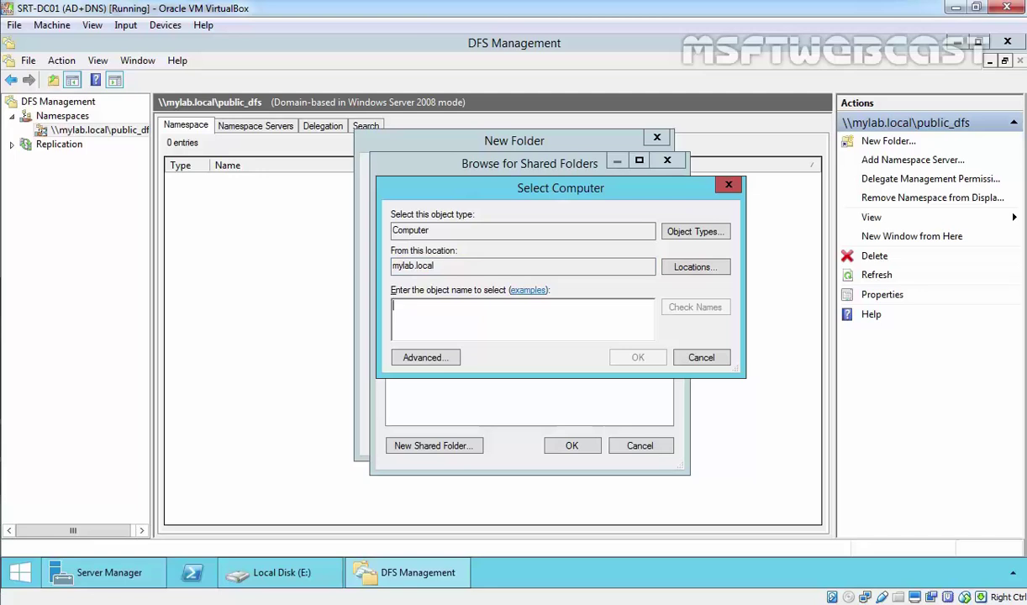
{"action": "type", "text": "srt"}
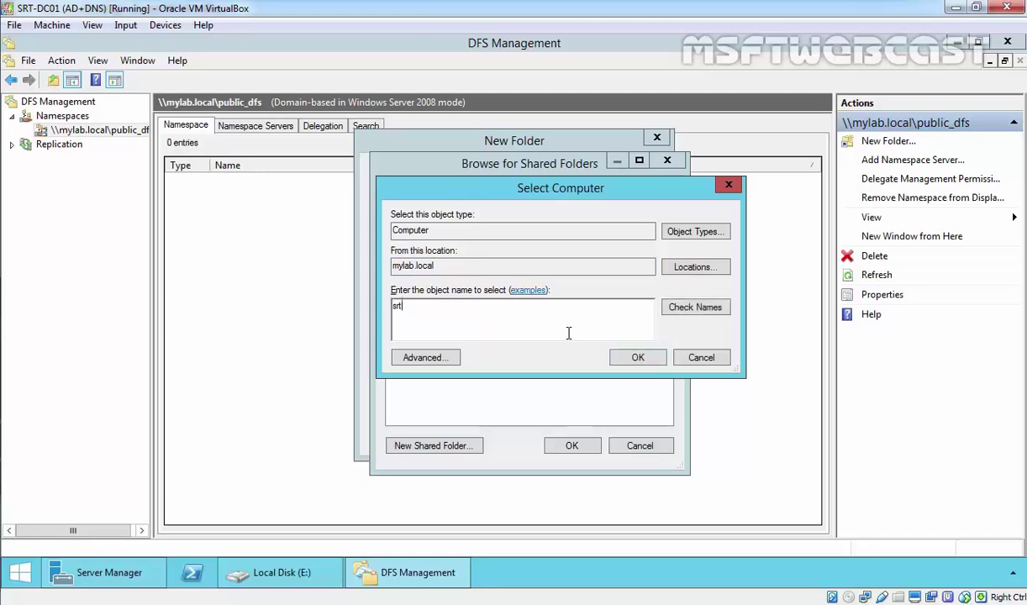
{"action": "left_click", "coordinate": [689, 309]}
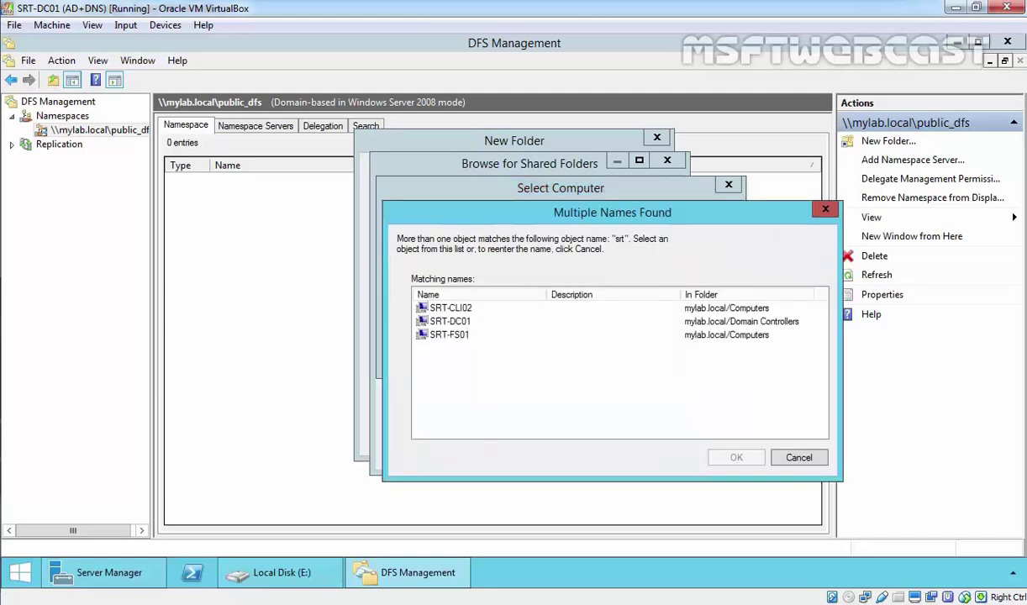
{"action": "left_click", "coordinate": [454, 336]}
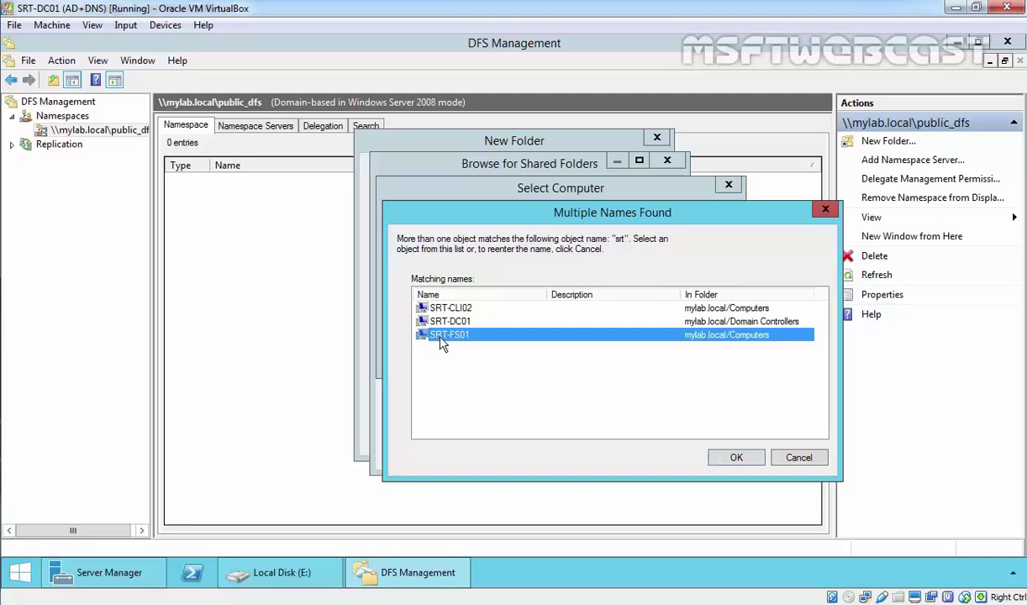
{"action": "left_click", "coordinate": [731, 458]}
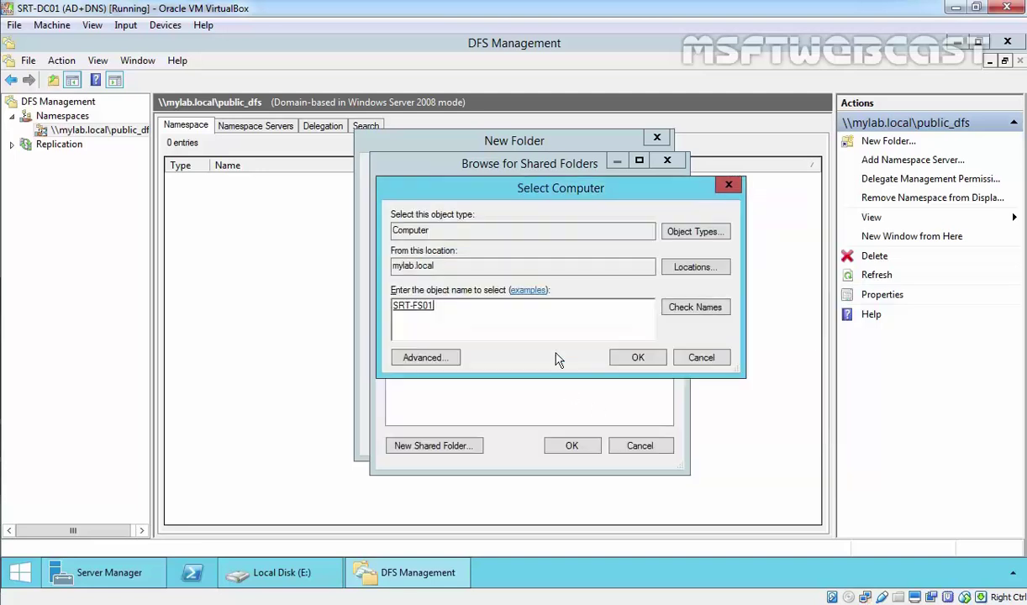
{"action": "left_click", "coordinate": [629, 360]}
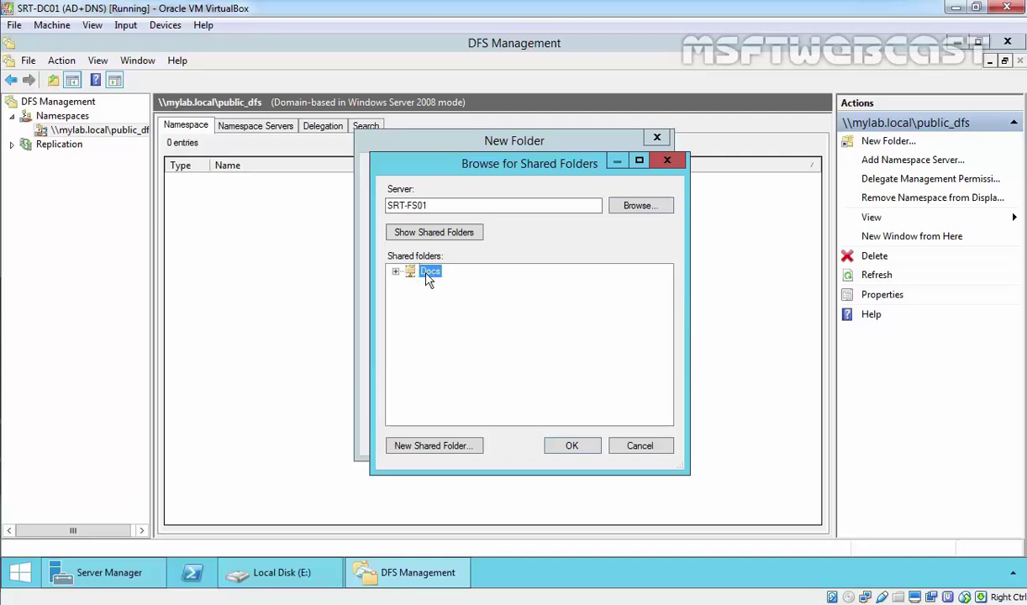
Use the Docs share on SRT-FS01 as the folder target, create the DOCS folder and select it in the namespace.
{"action": "left_click", "coordinate": [570, 444]}
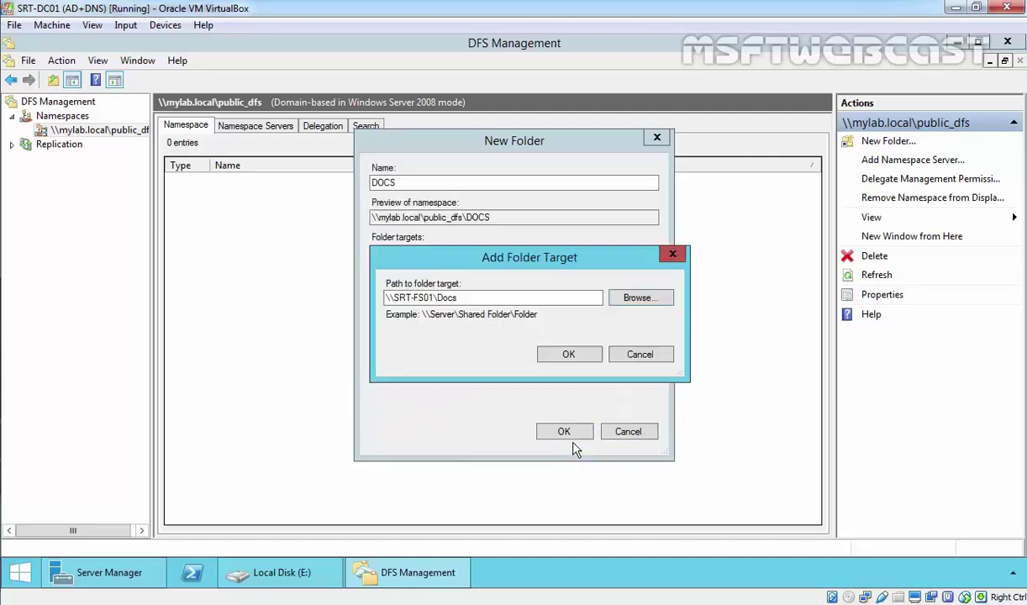
{"action": "left_click", "coordinate": [566, 357]}
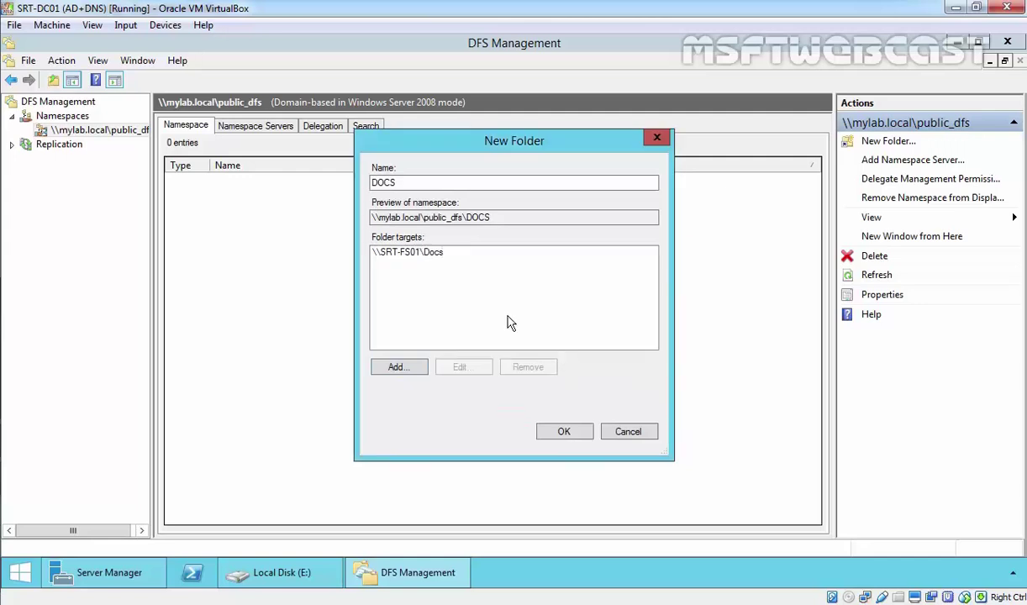
{"action": "left_click", "coordinate": [407, 257]}
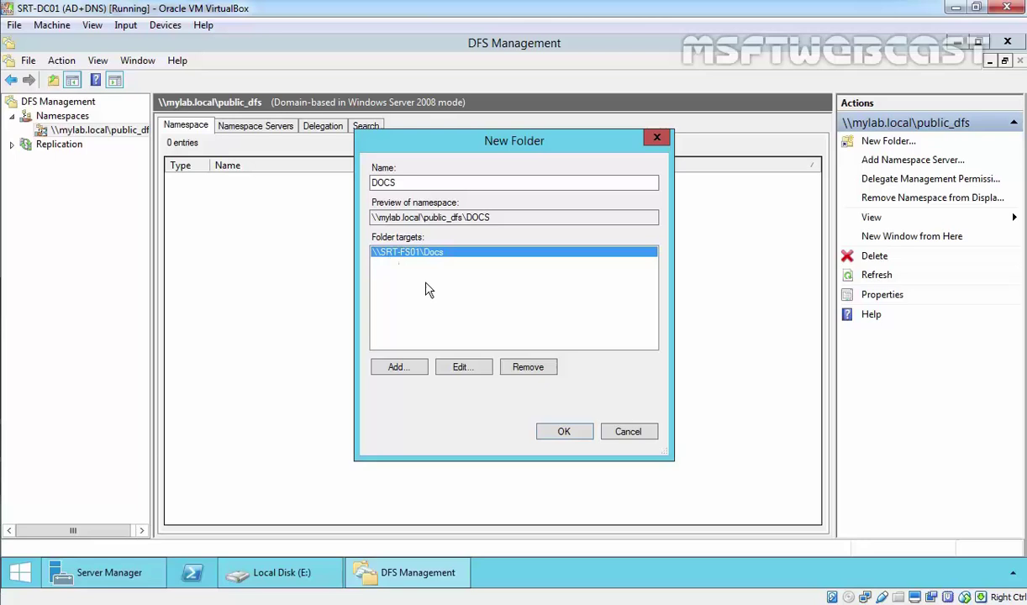
{"action": "left_click", "coordinate": [564, 432]}
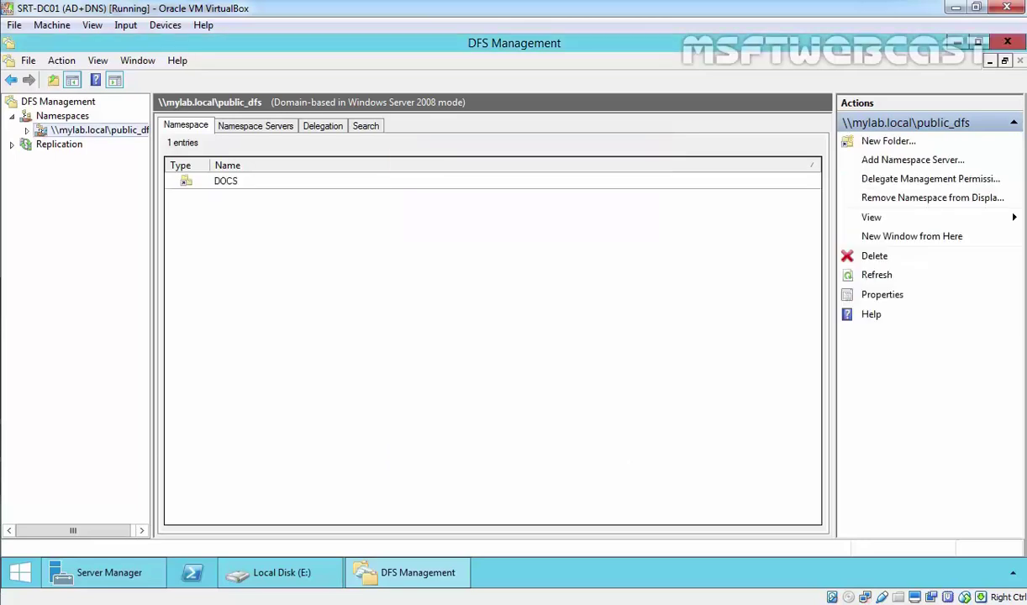
{"action": "left_click", "coordinate": [234, 182]}
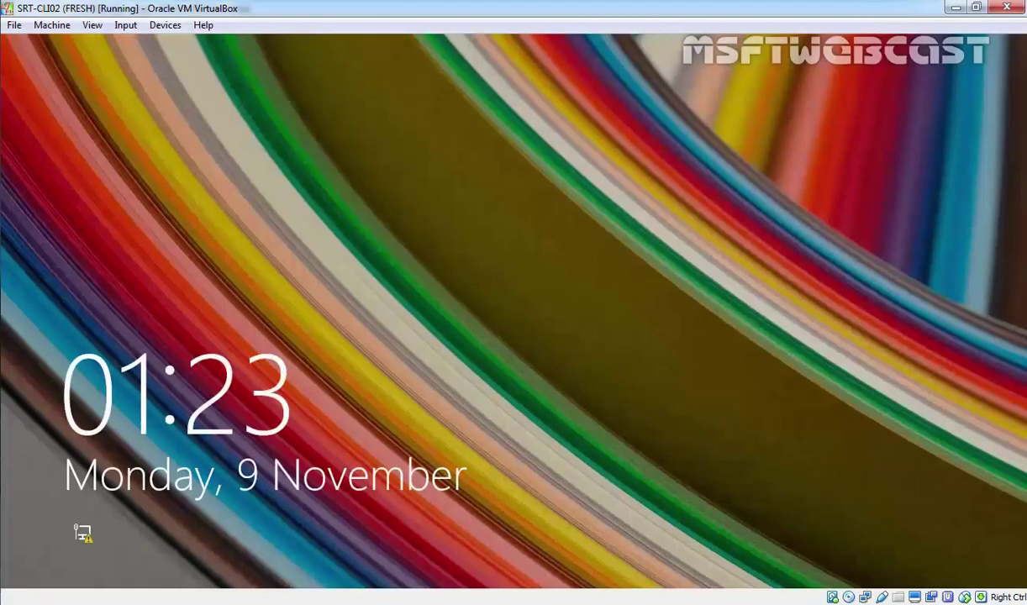
Switch to the SRT-CLI02 virtual machine and sign in with the account password.
{"action": "left_click", "coordinate": [626, 365]}
{"action": "type", "text": "*********"}
{"action": "key", "text": "Return"}
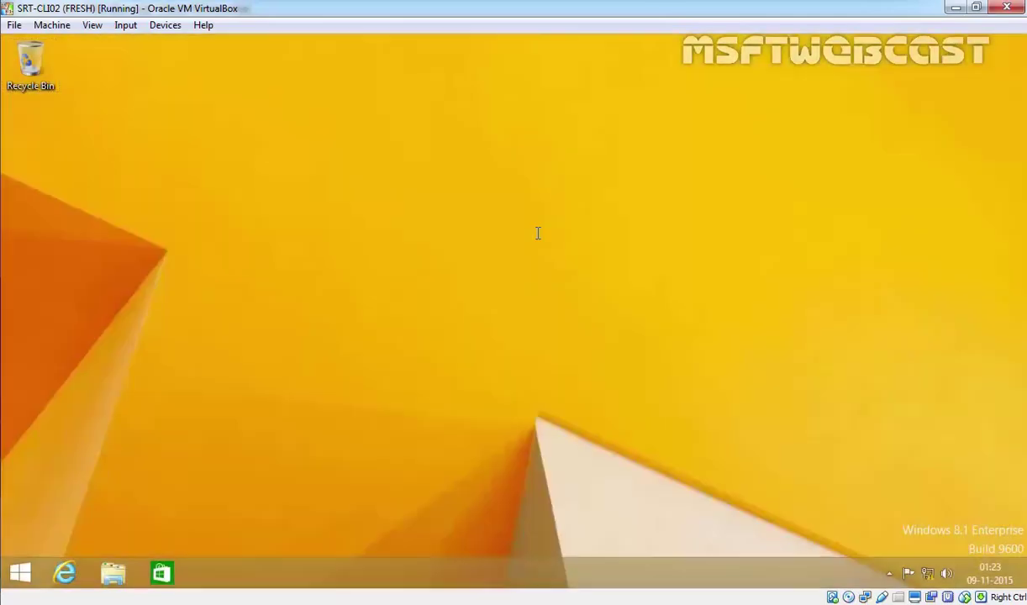
Open \\mylab.local on the client and browse through public_dfs into the DOCS folder.
{"action": "key", "text": "super+r"}
{"action": "type", "text": "\\\\"}
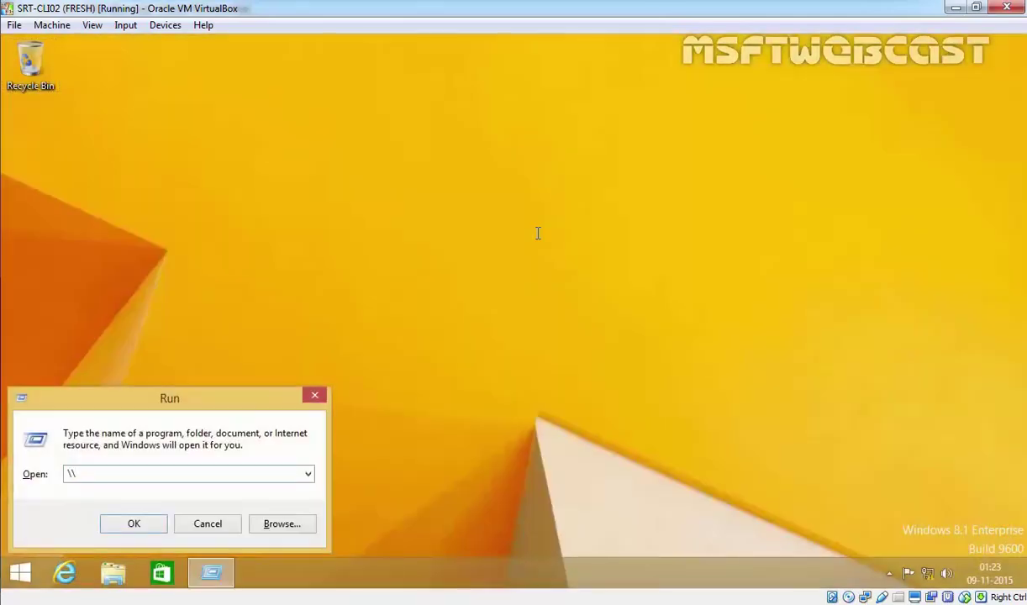
{"action": "type", "text": "mylab.local"}
{"action": "key", "text": "Return"}
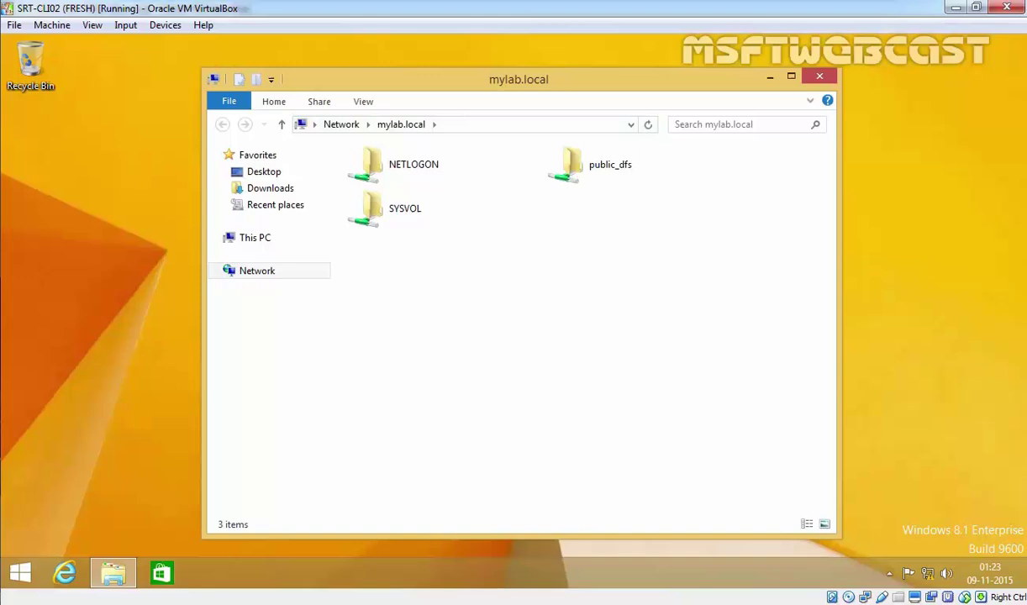
{"action": "left_click", "coordinate": [600, 181]}
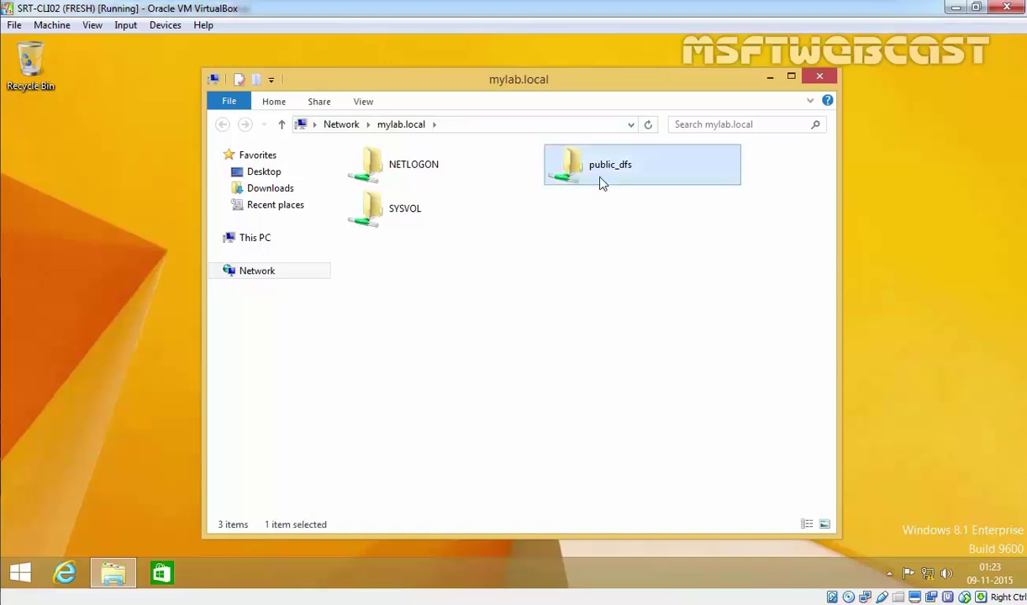
{"action": "double_click", "coordinate": [614, 174]}
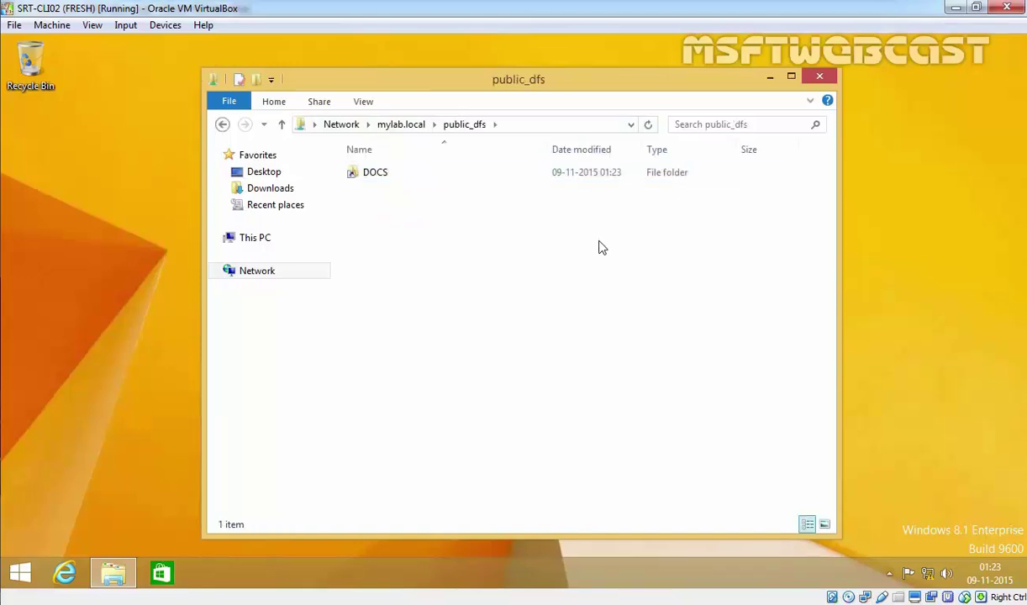
{"action": "left_click", "coordinate": [364, 177]}
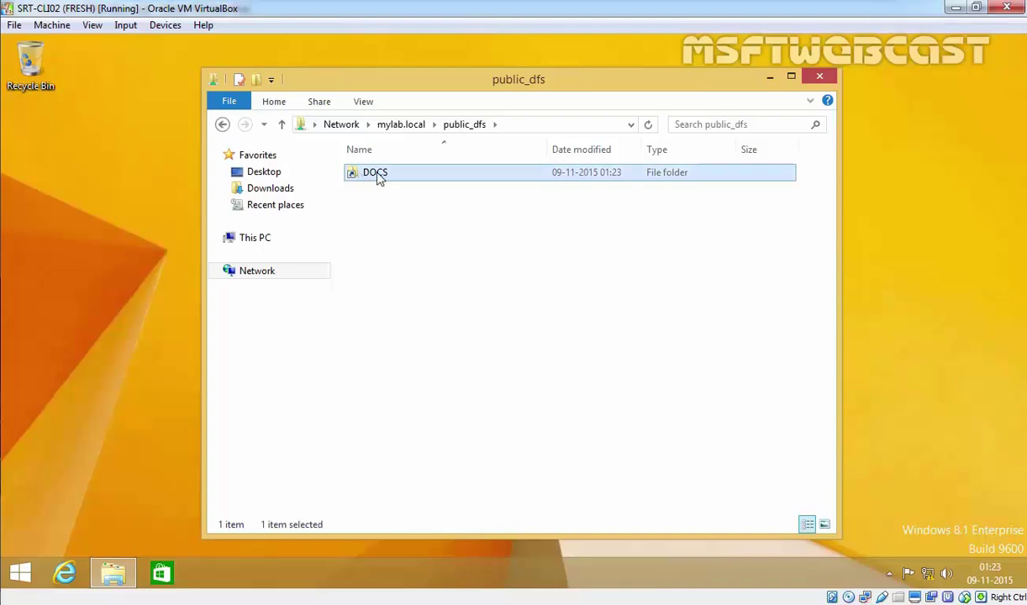
{"action": "double_click", "coordinate": [364, 176]}
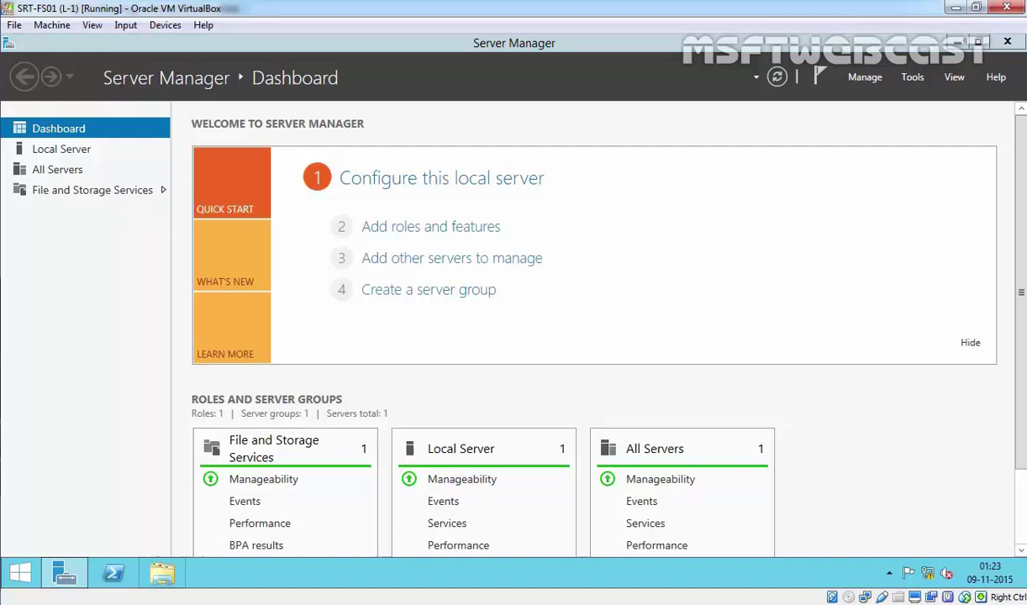
Switch to the SRT-FS01 virtual machine and create a text document named Sample in C:\Docs.
{"action": "left_click", "coordinate": [162, 573]}
{"action": "double_click", "coordinate": [454, 336]}
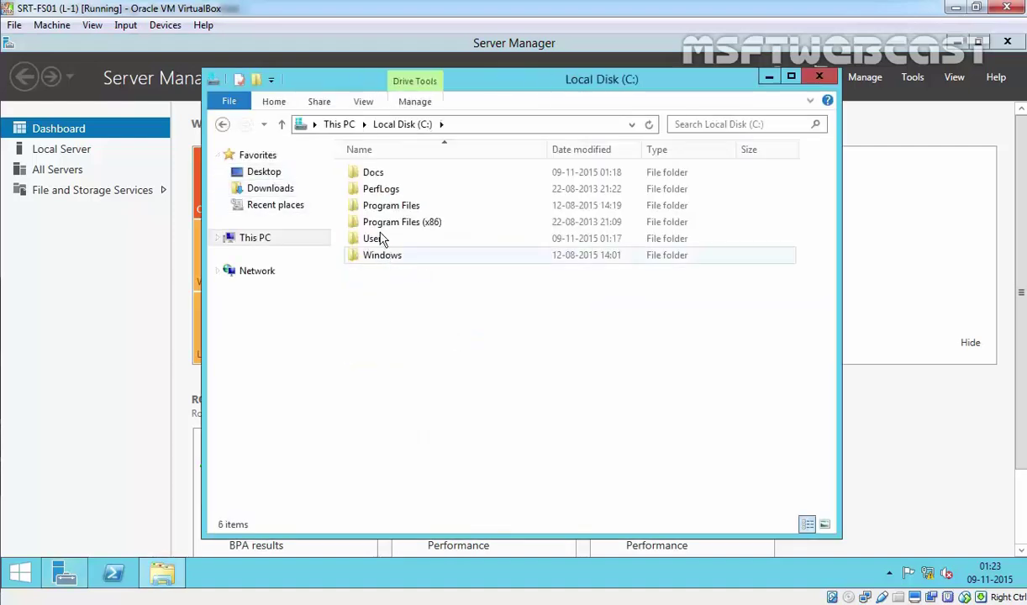
{"action": "double_click", "coordinate": [373, 174]}
{"action": "right_click", "coordinate": [395, 193]}
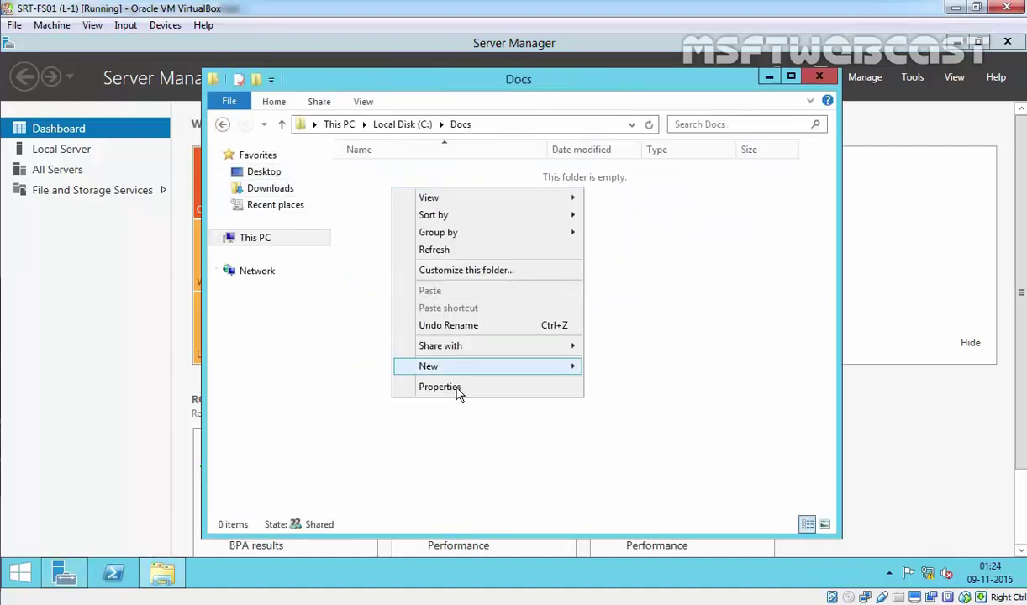
{"action": "mouse_move", "coordinate": [452, 368]}
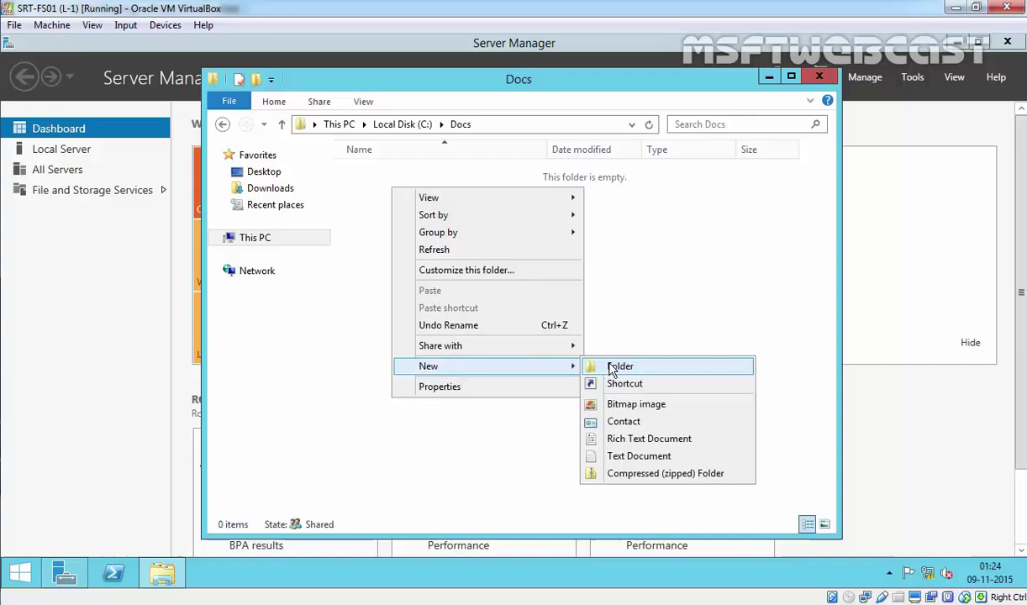
{"action": "left_click", "coordinate": [614, 456]}
{"action": "type", "text": "Sample"}
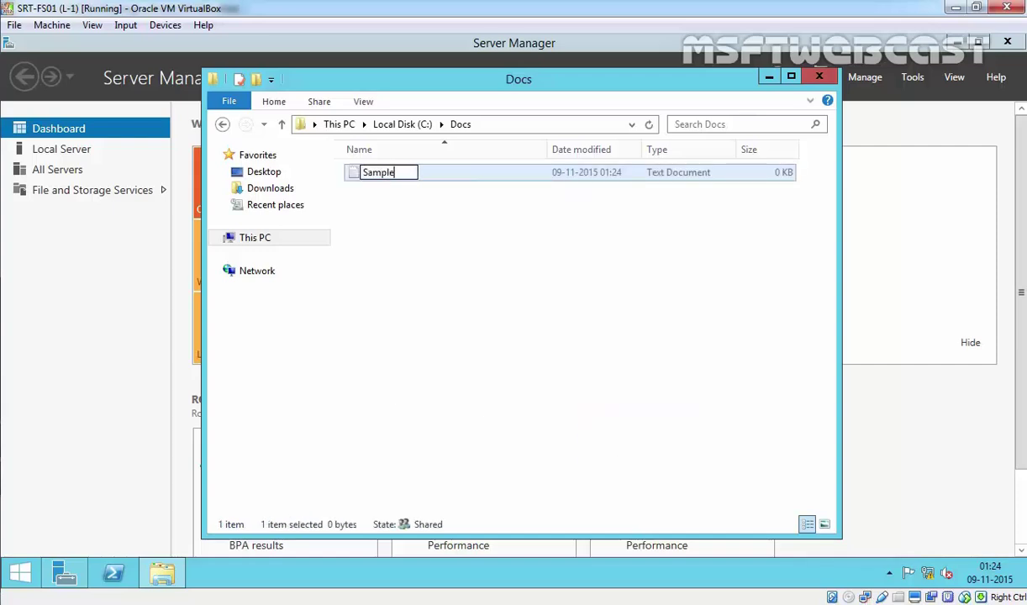
{"action": "key", "text": "Return"}
Write "HI...." in the Sample text document, then close it and save the changes.
{"action": "key", "text": "Return"}
{"action": "type", "text": "Hi...."}
{"action": "key", "text": "alt+F4"}
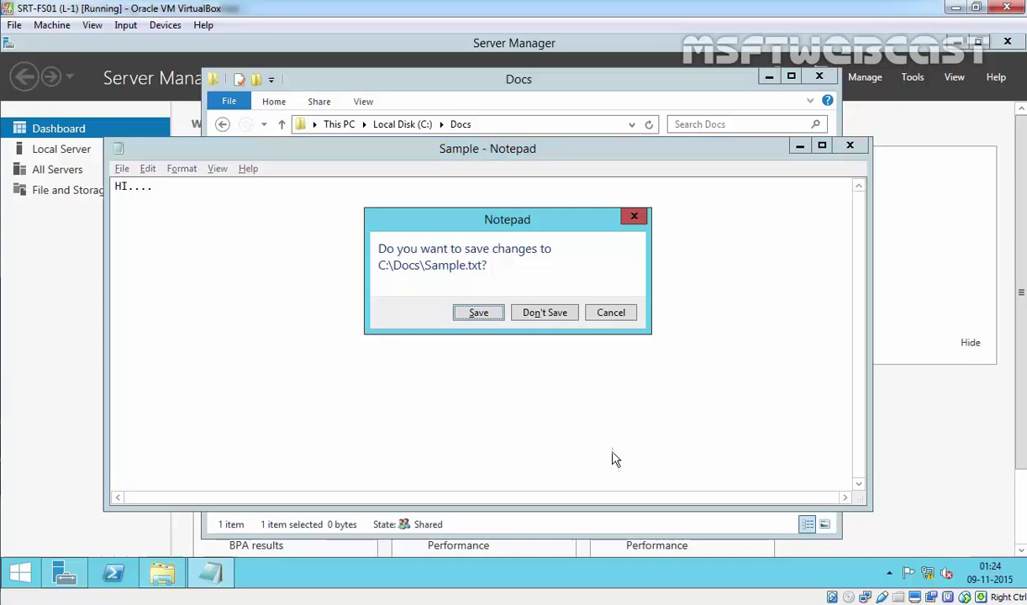
{"action": "left_click", "coordinate": [473, 314]}
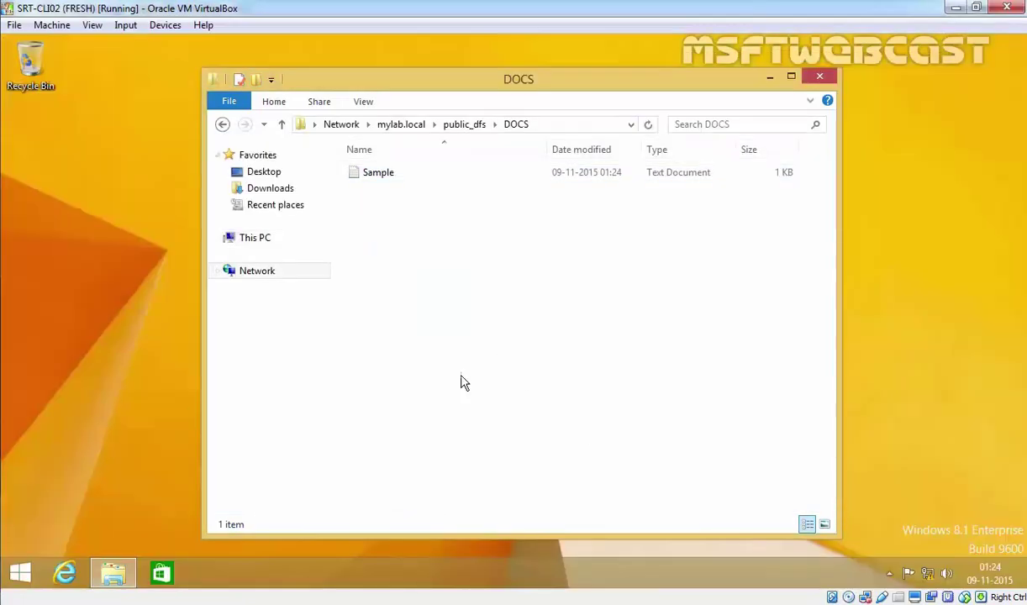
Switch to SRT-CLI02, check the text of Sample in the DOCS folder, close it and go back to public_dfs.
{"action": "left_click", "coordinate": [377, 175]}
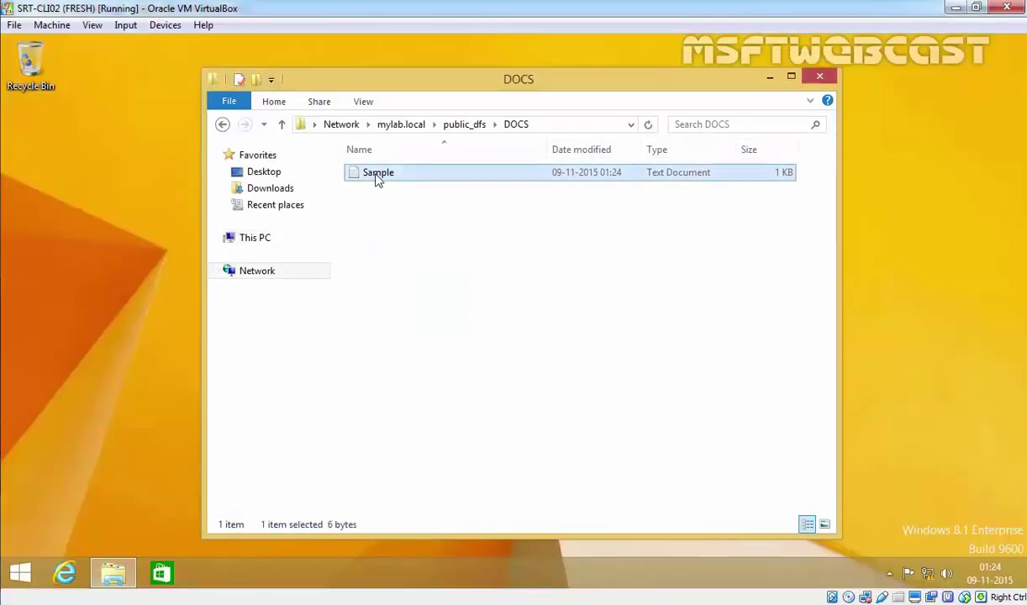
{"action": "double_click", "coordinate": [386, 182]}
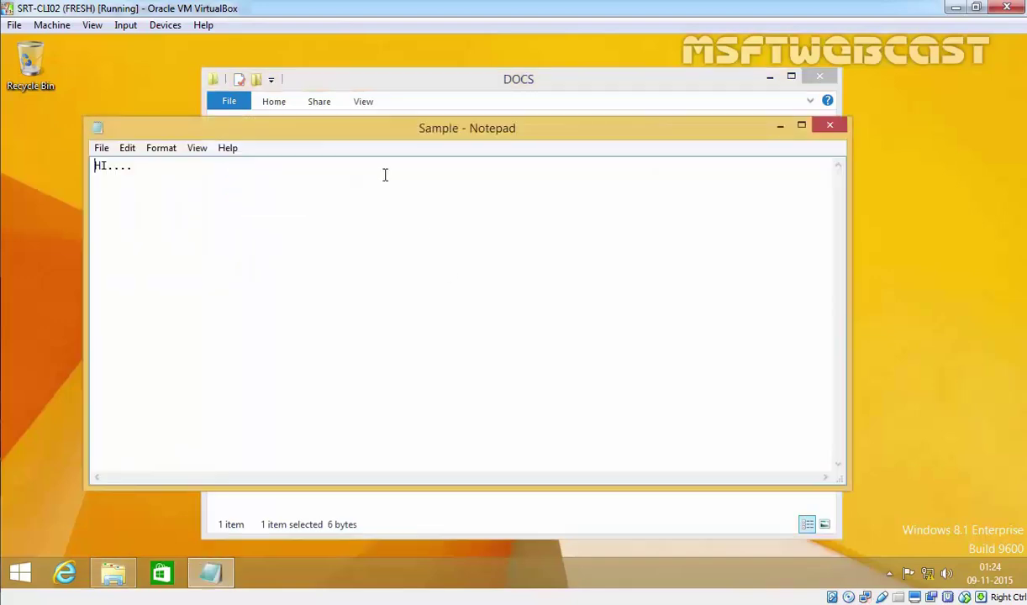
{"action": "key", "text": "ctrl+a"}
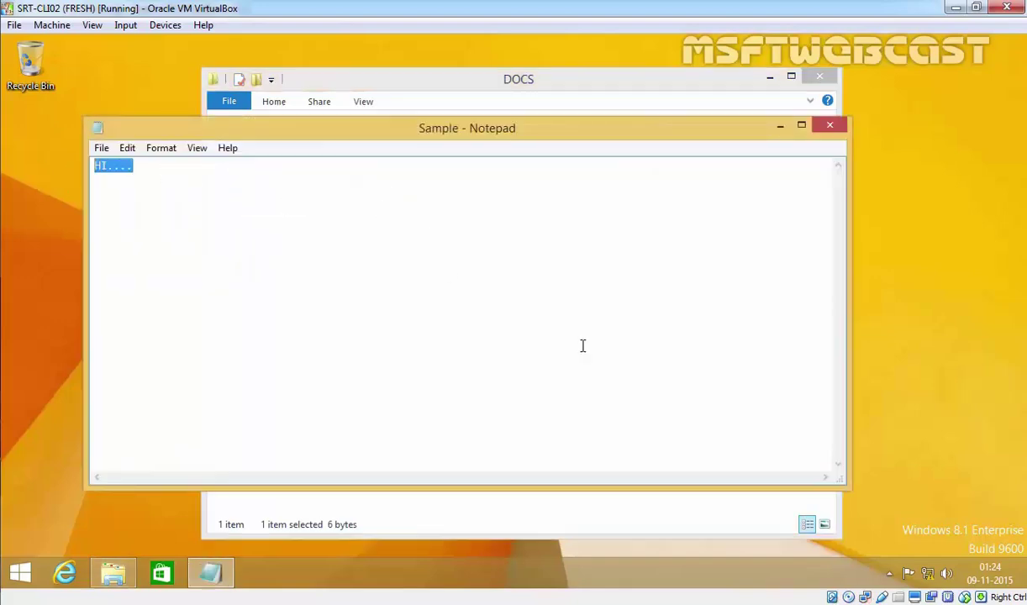
{"action": "left_click", "coordinate": [830, 125]}
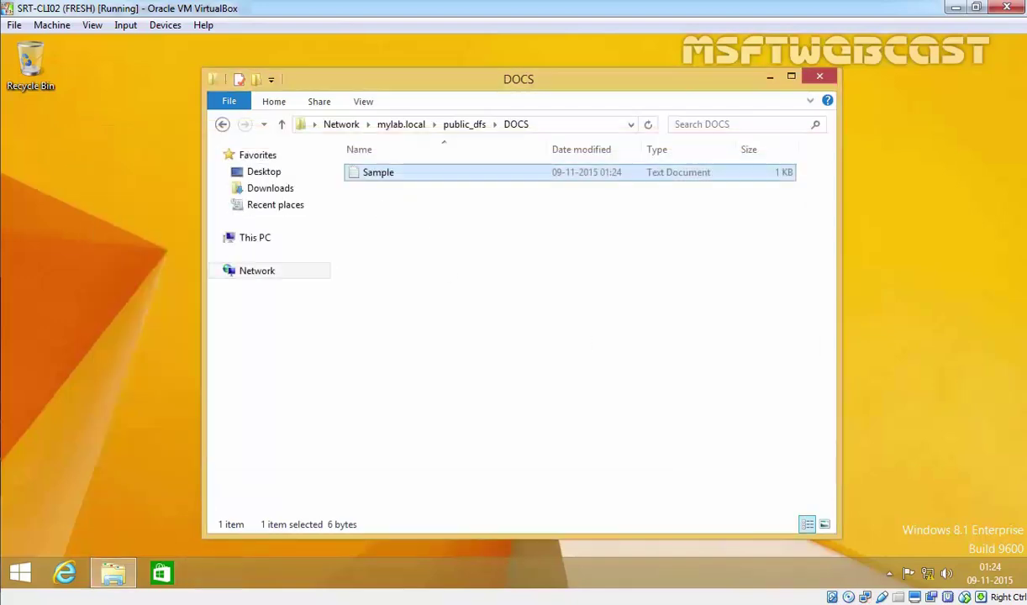
{"action": "left_click", "coordinate": [464, 126]}
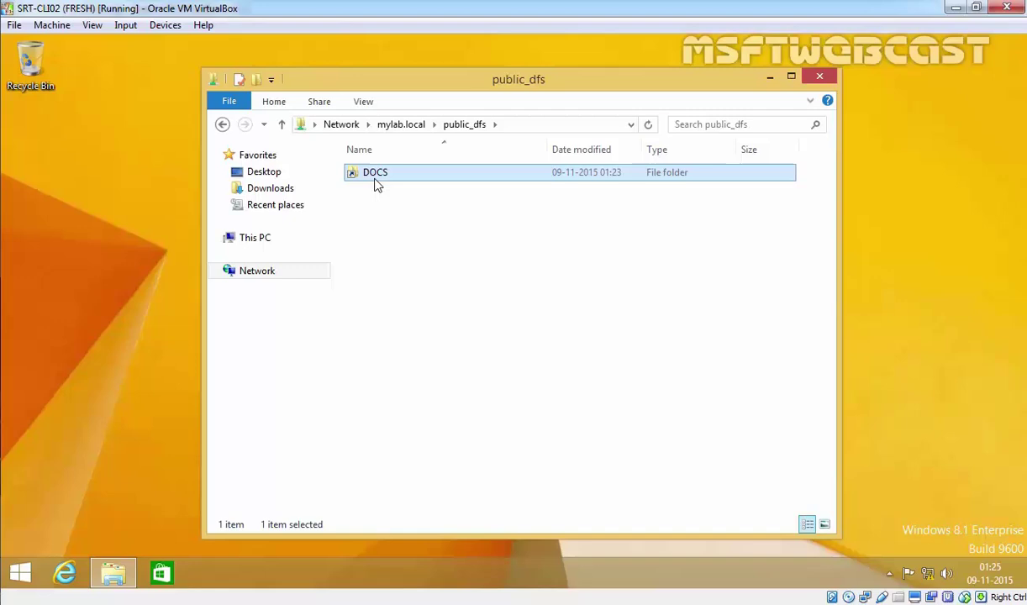
Open \\srt-fs01 directly to view its shares, close that window and return to the \\mylab.local share list.
{"action": "key", "text": "super+r"}
{"action": "type", "text": "\\"}
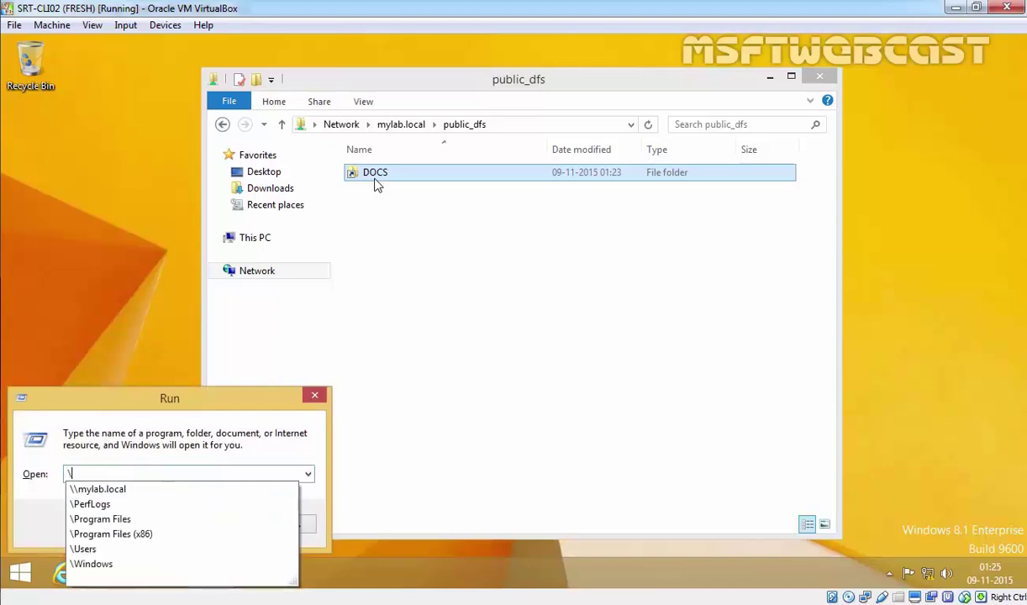
{"action": "type", "text": "\\srt"}
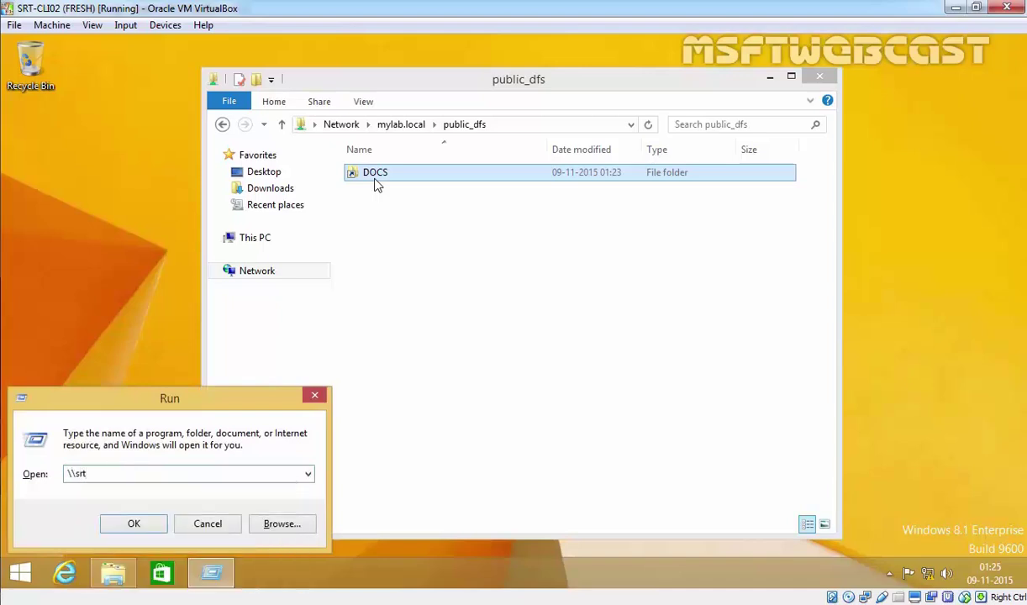
{"action": "type", "text": "-fs01"}
{"action": "key", "text": "Return"}
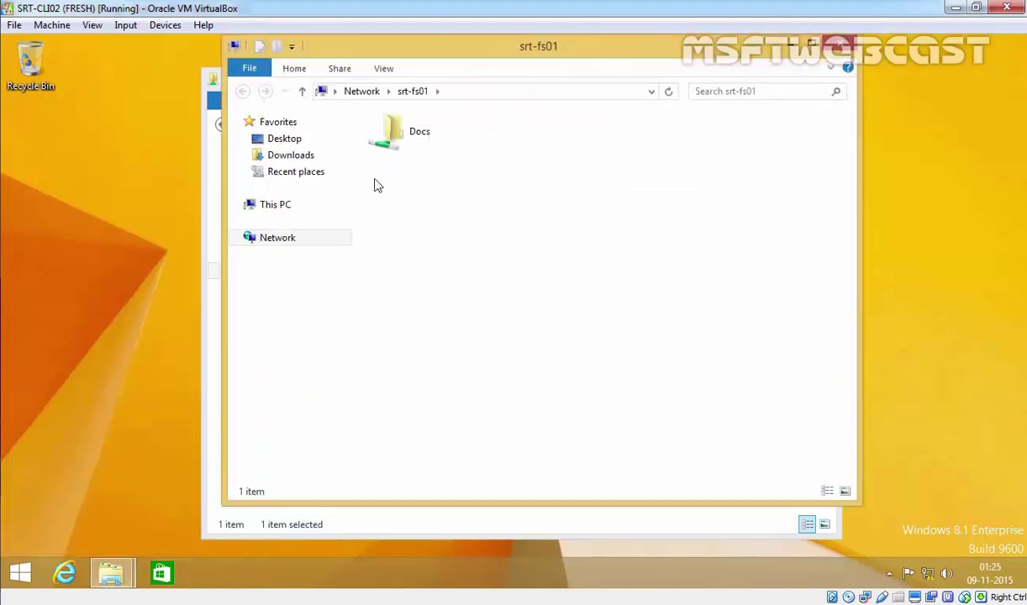
{"action": "left_click", "coordinate": [839, 44]}
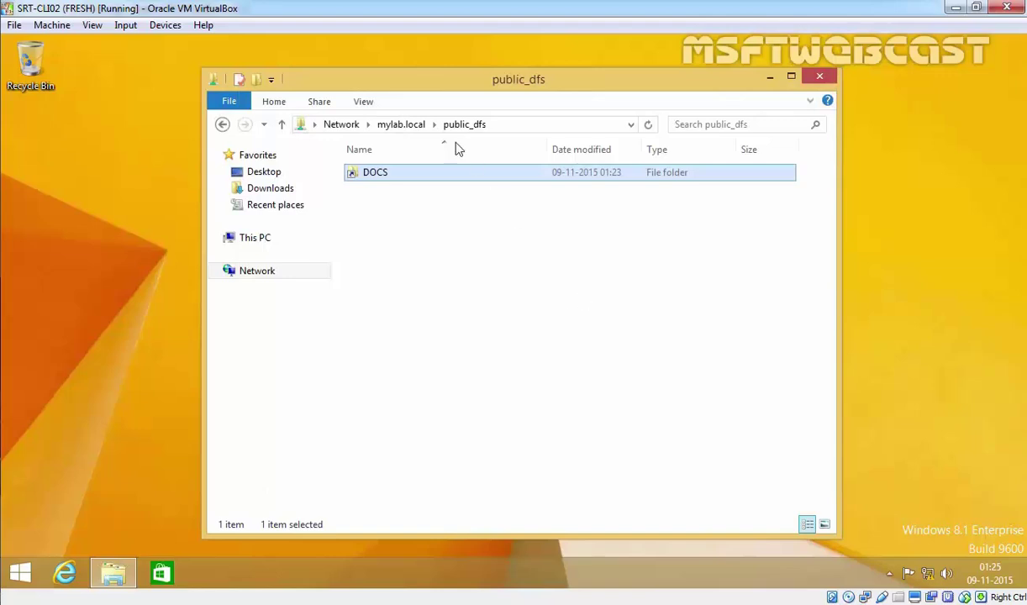
{"action": "left_click", "coordinate": [395, 125]}
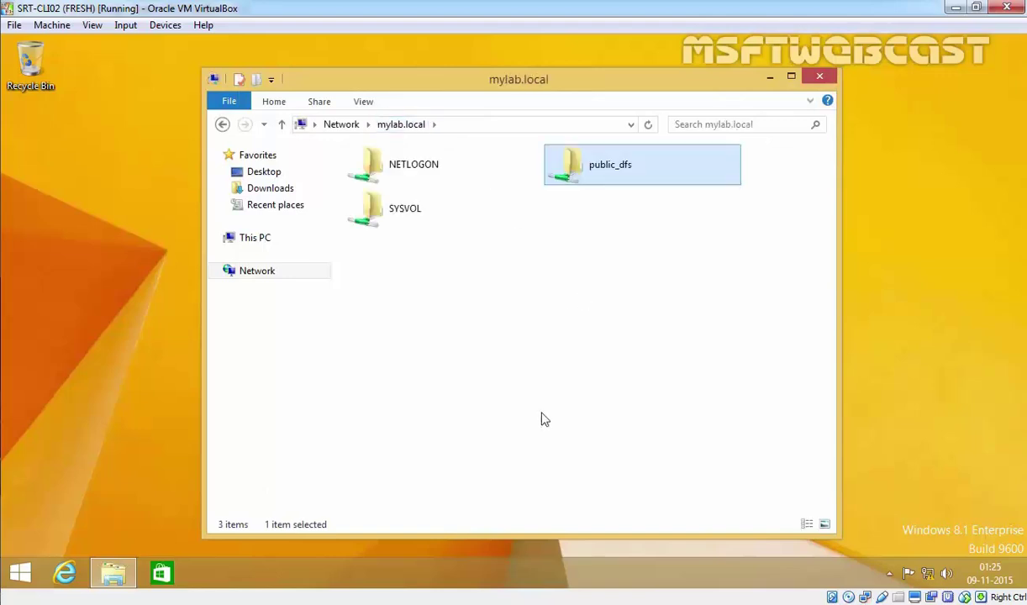